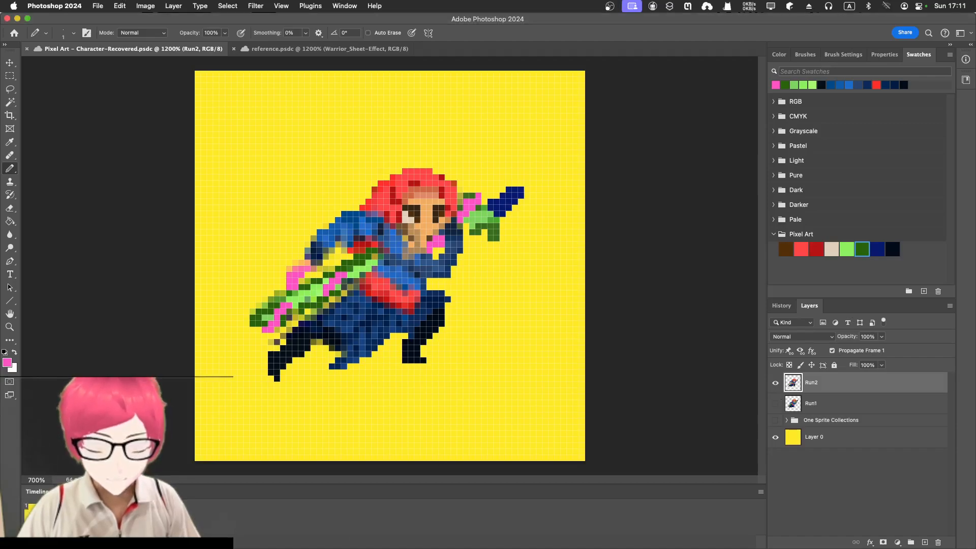
Step: Play the timeline animation to preview the existing run frames
{"action": "key", "text": "space"}
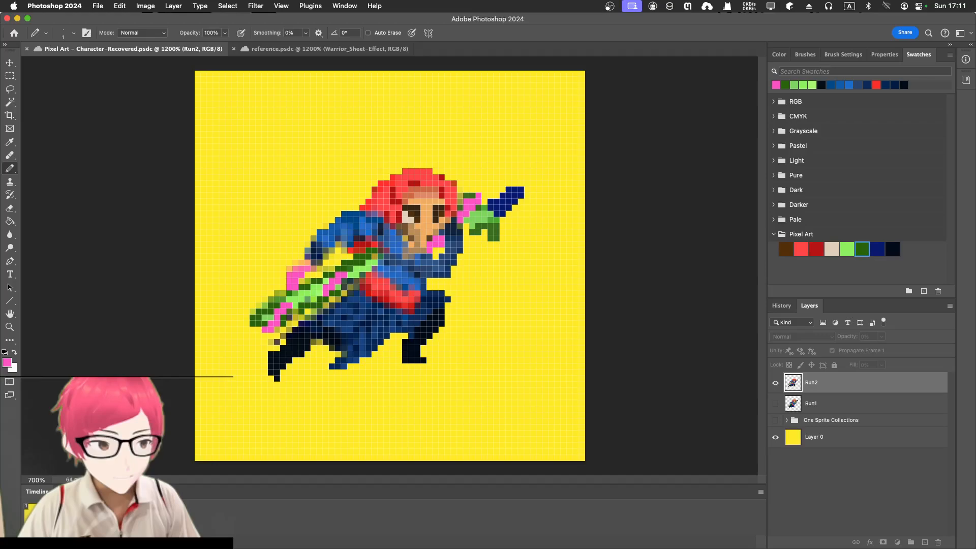
{"action": "key", "text": "space"}
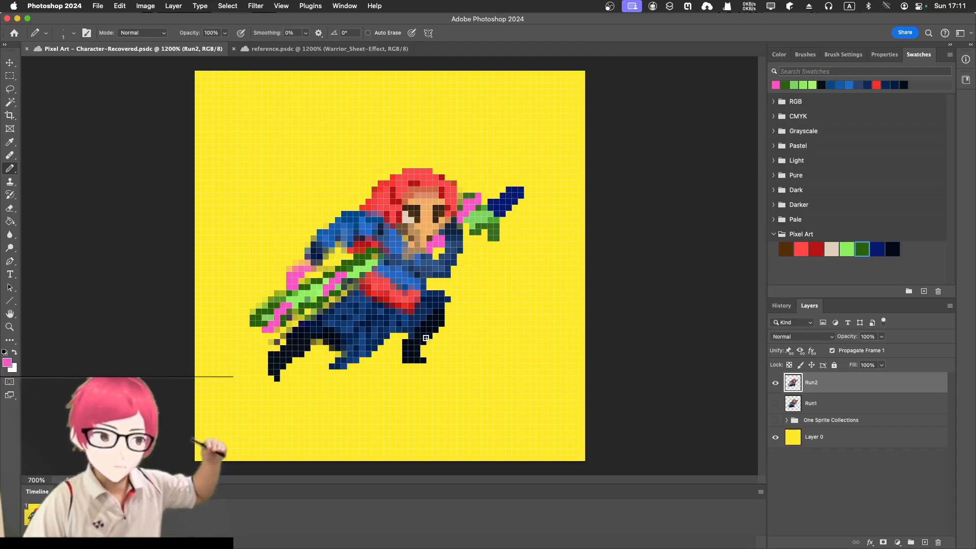
Step: Duplicate the Run2 layer within the same document and name the copy Run3
{"action": "right_click", "coordinate": [820, 386]}
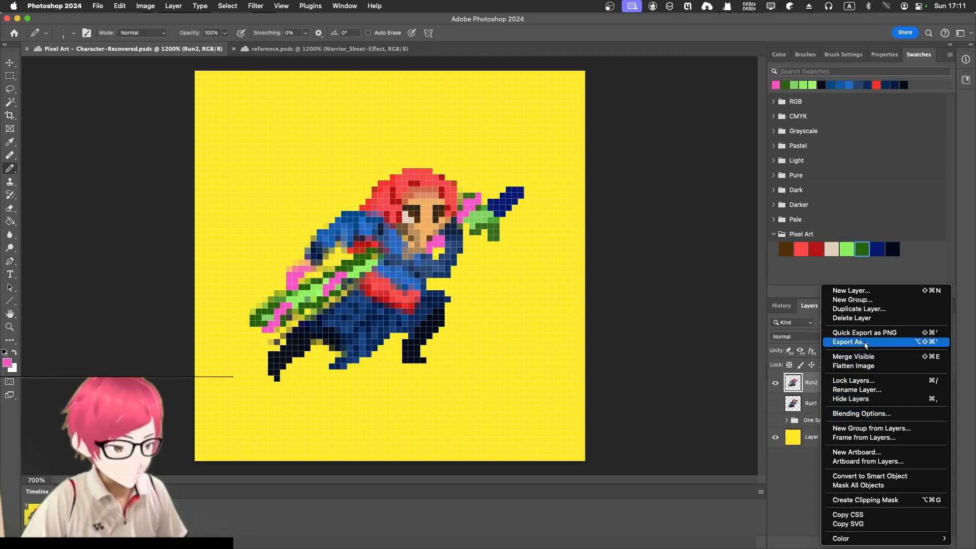
{"action": "left_click", "coordinate": [871, 311]}
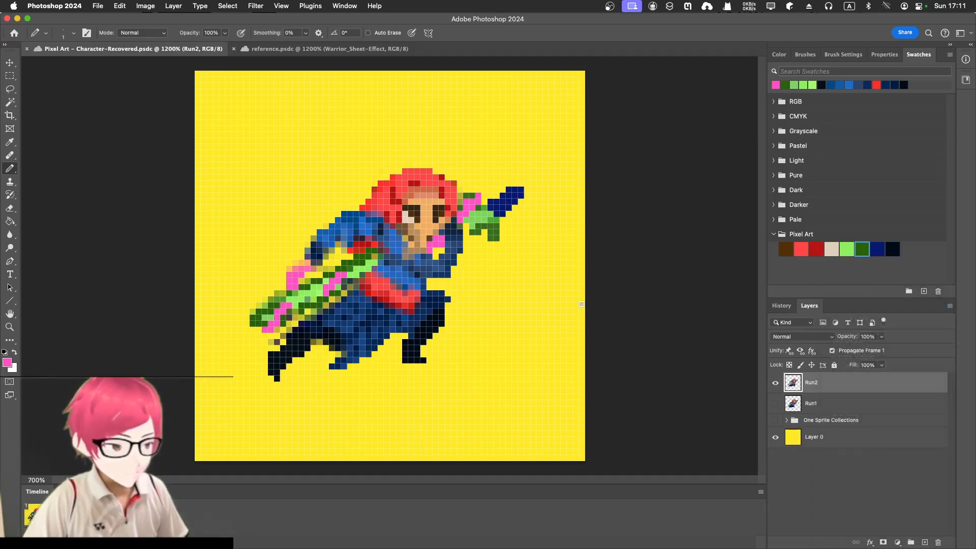
{"action": "left_click", "coordinate": [563, 274]}
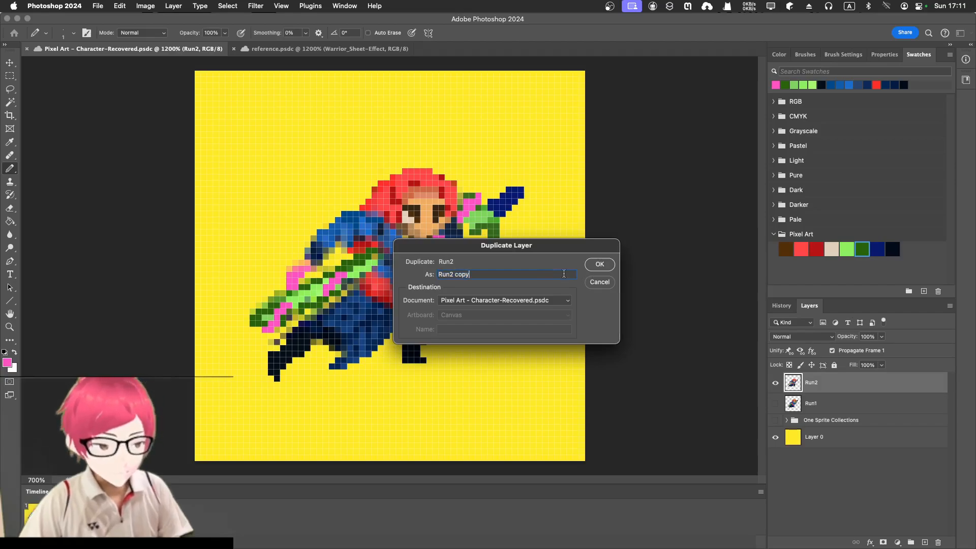
{"action": "key", "text": "BackSpace"}
{"action": "key", "text": "BackSpace"}
{"action": "key", "text": "BackSpace"}
{"action": "key", "text": "BackSpace"}
{"action": "key", "text": "BackSpace"}
{"action": "key", "text": "BackSpace"}
{"action": "type", "text": "3"}
{"action": "key", "text": "Return"}
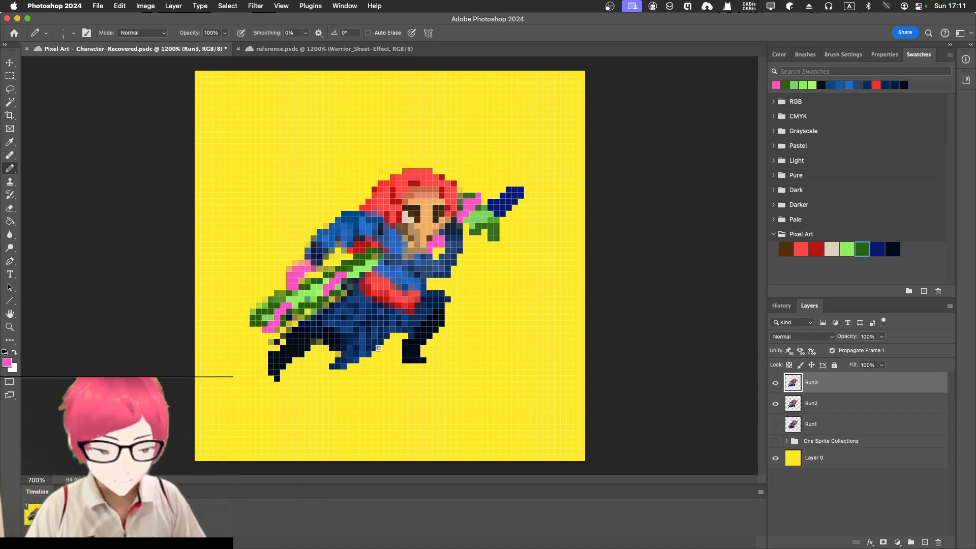
Step: Keep the Run2 layer visible and lower its opacity to 24% as a reference for the new frame
{"action": "left_click", "coordinate": [775, 404]}
{"action": "left_click", "coordinate": [776, 404]}
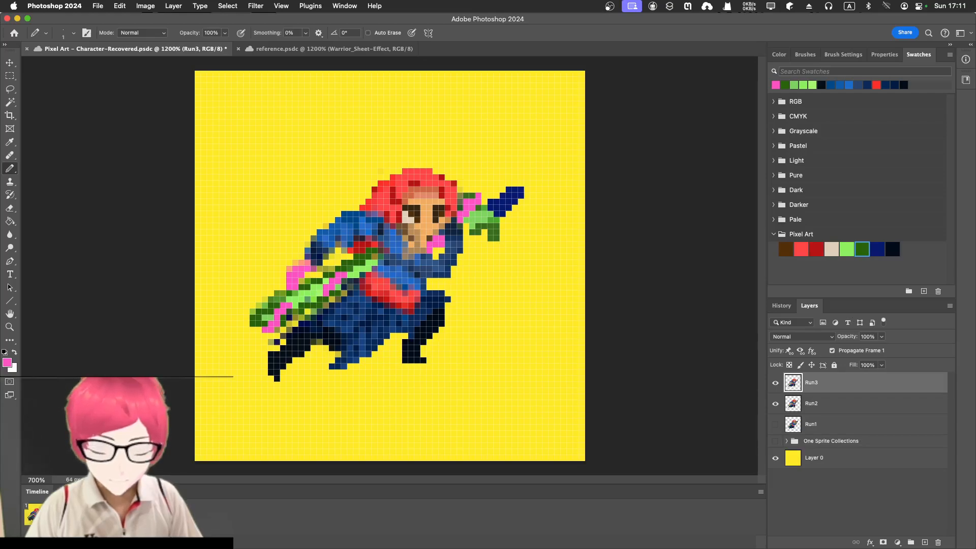
{"action": "left_click", "coordinate": [776, 406]}
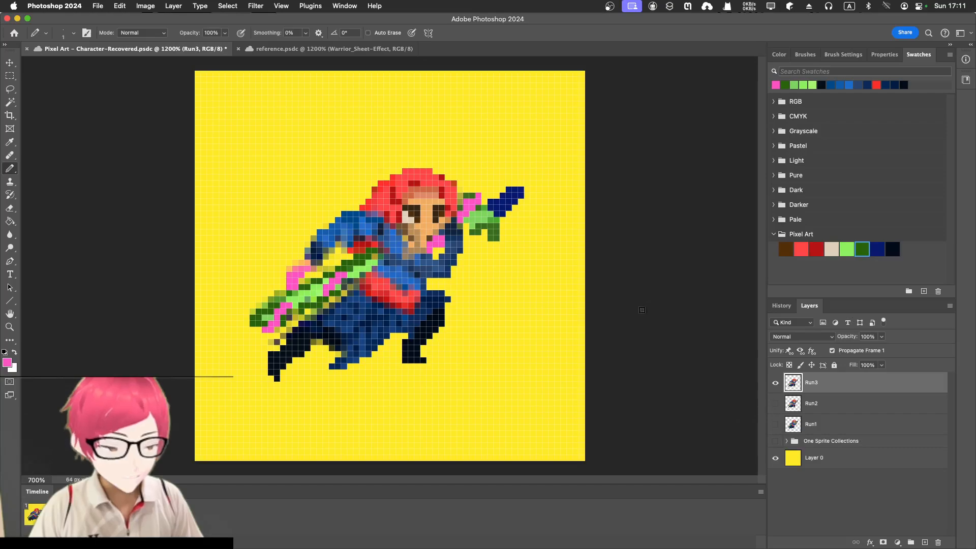
{"action": "left_click", "coordinate": [775, 403]}
{"action": "left_click", "coordinate": [819, 406]}
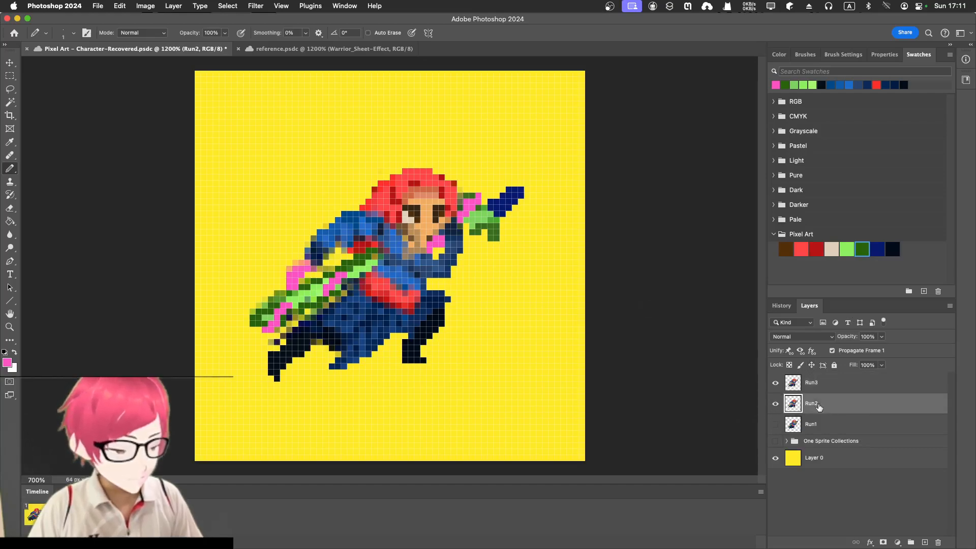
{"action": "left_click", "coordinate": [882, 337]}
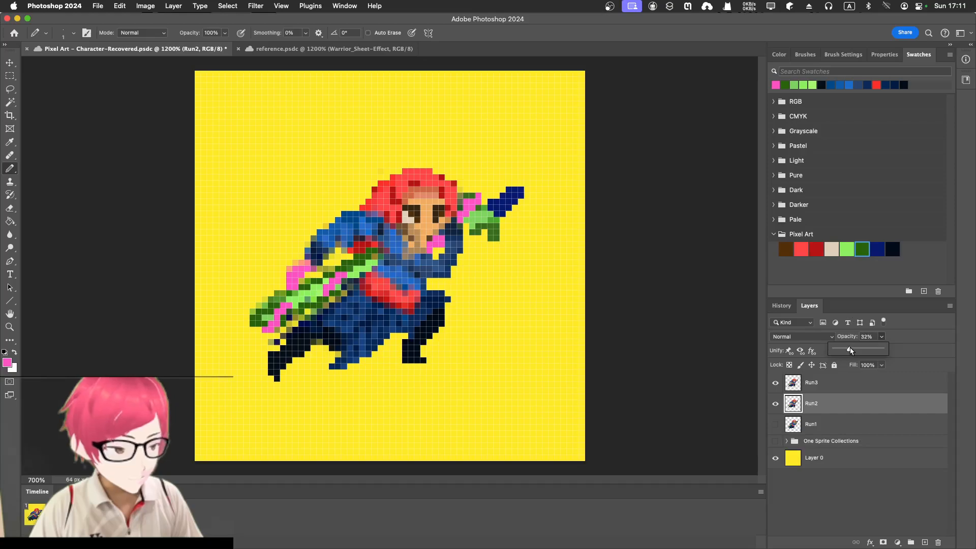
{"action": "mouse_move", "coordinate": [846, 351]}
{"action": "left_mouse_down"}
{"action": "mouse_move", "coordinate": [859, 350]}
{"action": "mouse_move", "coordinate": [836, 351]}
{"action": "mouse_move", "coordinate": [844, 350]}
{"action": "left_mouse_up"}
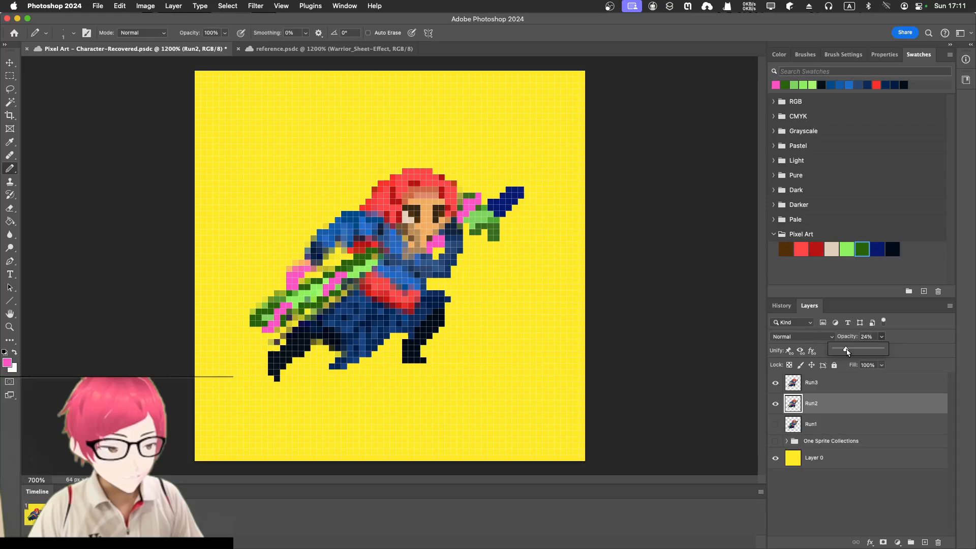
Step: On the Run3 layer, lasso the front leg, rotate it by -28.86° and scale it to 102.36% width and 120.82% height
{"action": "left_click", "coordinate": [808, 386]}
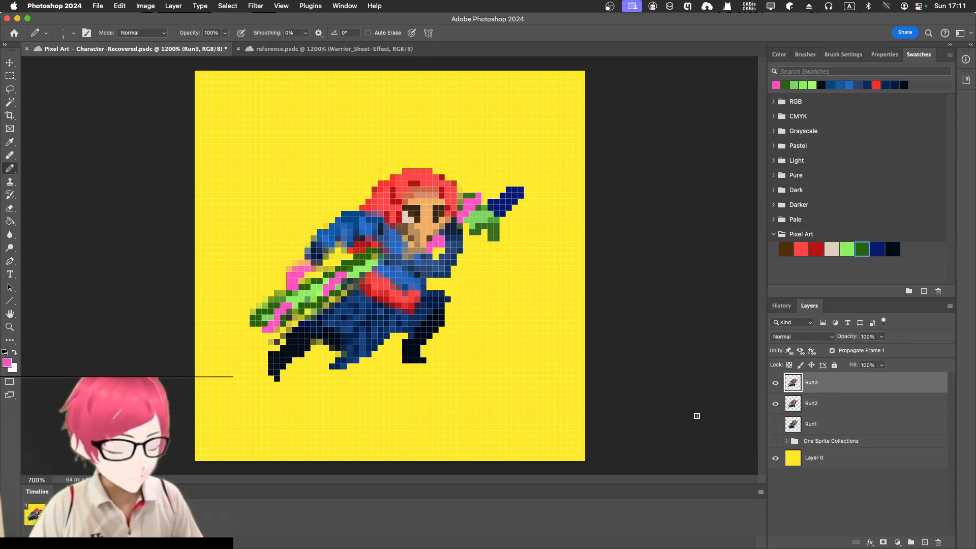
{"action": "key", "text": "l"}
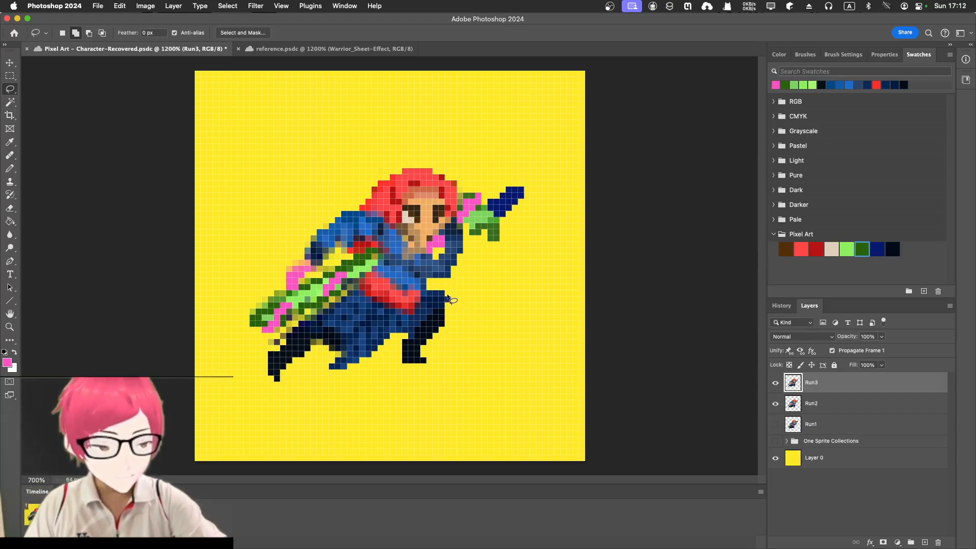
{"action": "left_click_drag", "start_coordinate": [444, 295], "coordinate": [447, 298]}
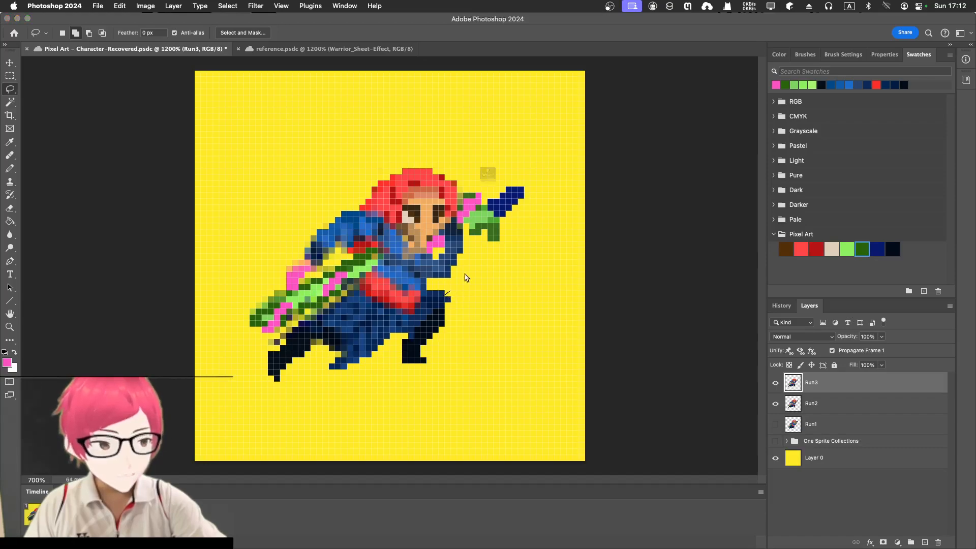
{"action": "left_click", "coordinate": [499, 219]}
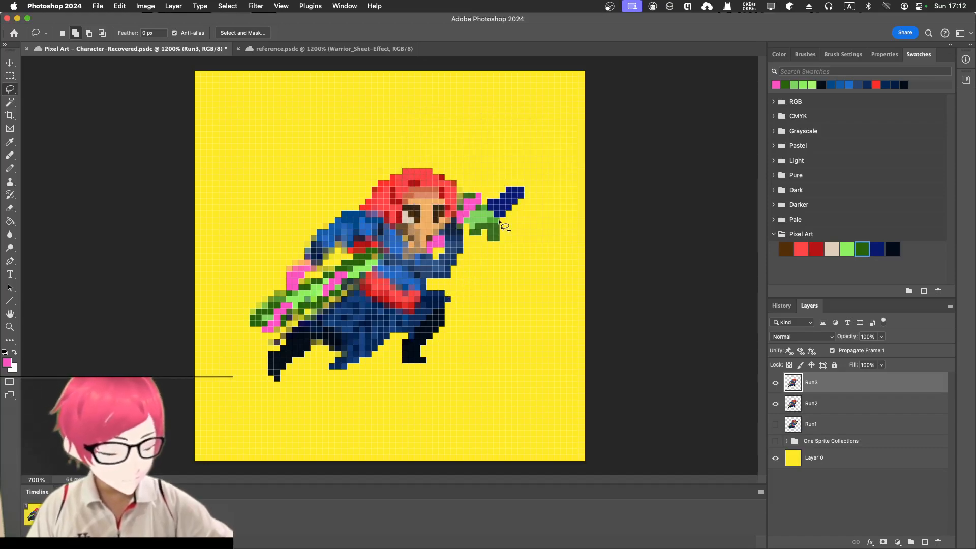
{"action": "mouse_move", "coordinate": [442, 281]}
{"action": "left_mouse_down"}
{"action": "mouse_move", "coordinate": [404, 327]}
{"action": "mouse_move", "coordinate": [395, 374]}
{"action": "mouse_move", "coordinate": [418, 389]}
{"action": "mouse_move", "coordinate": [465, 313]}
{"action": "mouse_move", "coordinate": [455, 277]}
{"action": "mouse_move", "coordinate": [438, 292]}
{"action": "left_mouse_up"}
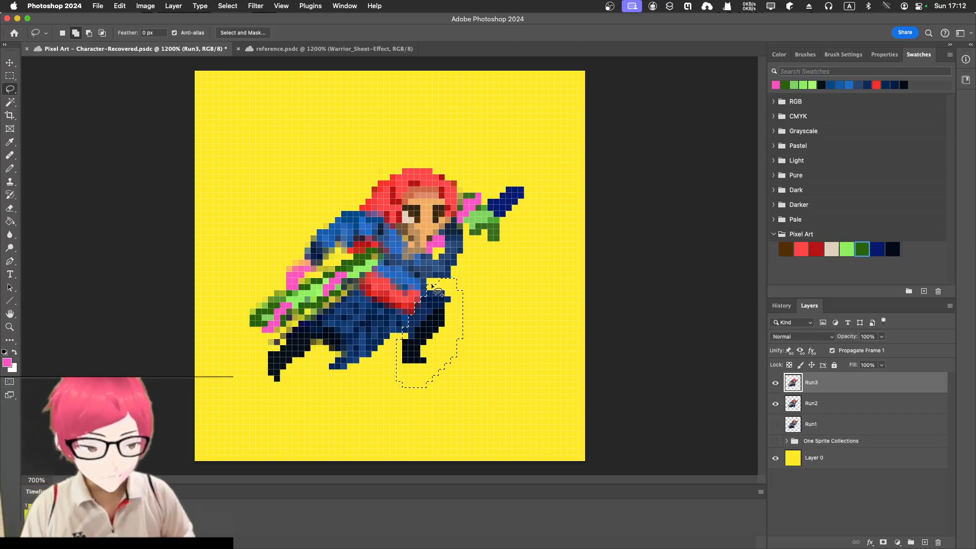
{"action": "key", "text": "super+t"}
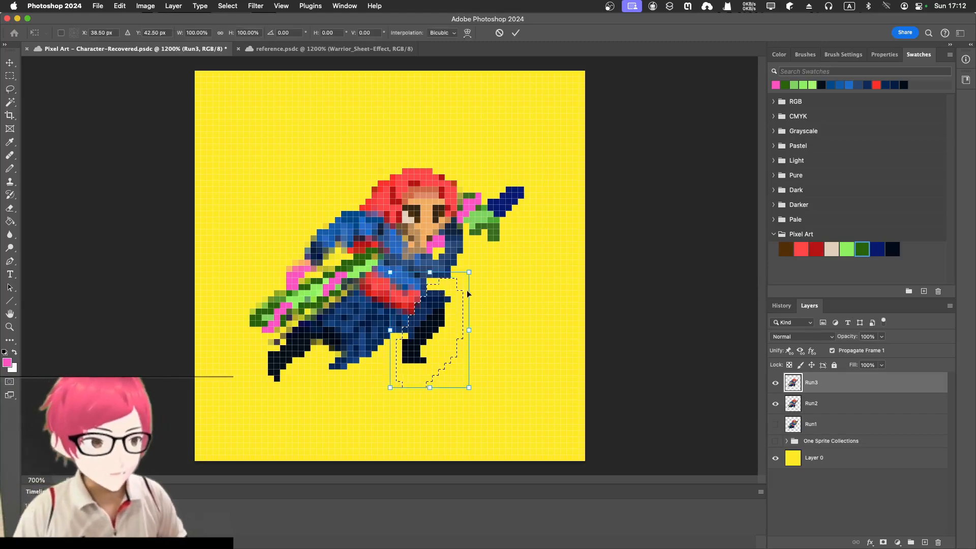
{"action": "left_click_drag", "start_coordinate": [422, 402], "coordinate": [471, 418]}
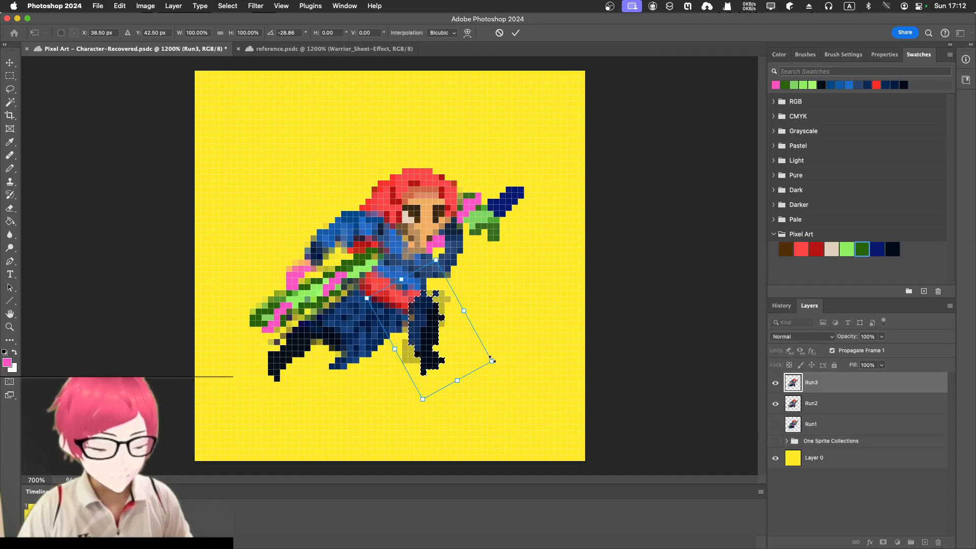
{"action": "left_click_drag", "start_coordinate": [491, 360], "coordinate": [503, 380]}
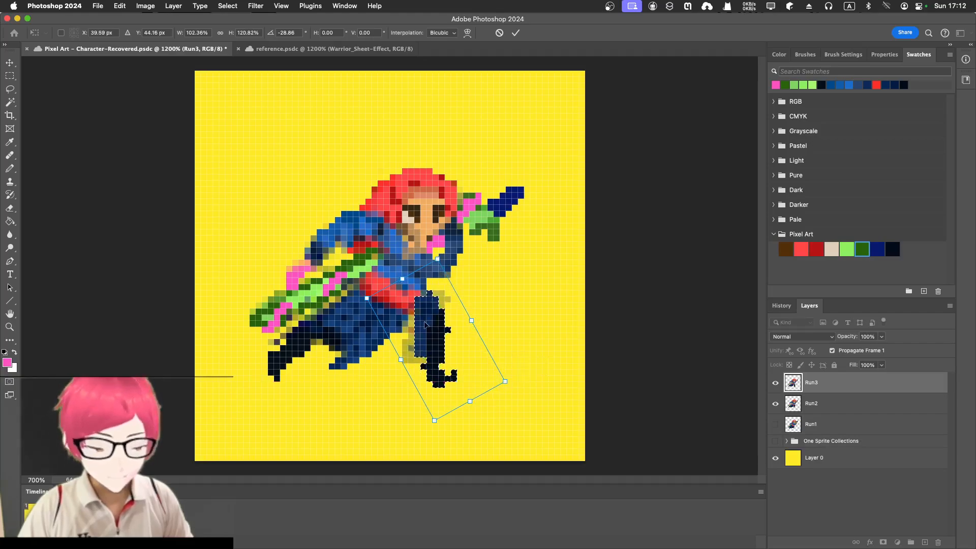
{"action": "key", "text": "Escape"}
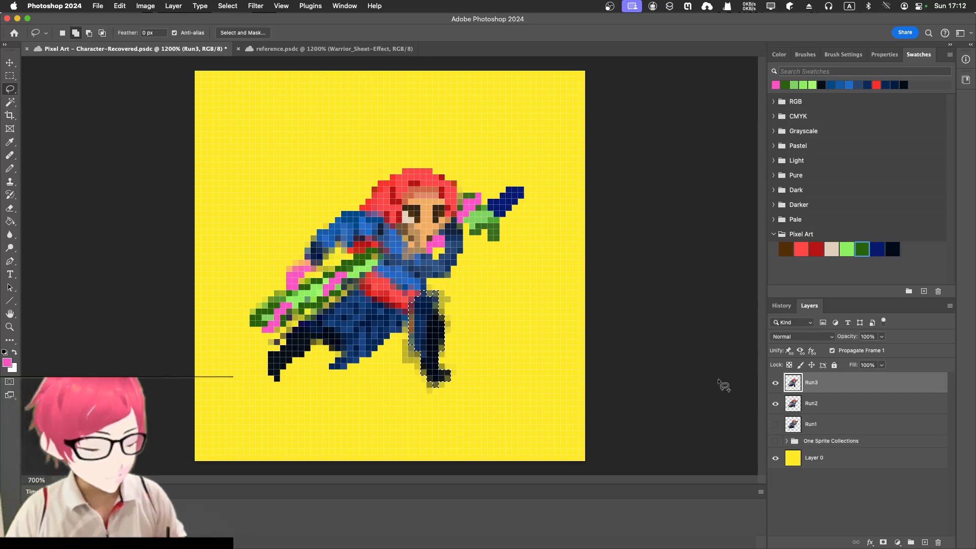
{"action": "key", "text": "super+d"}
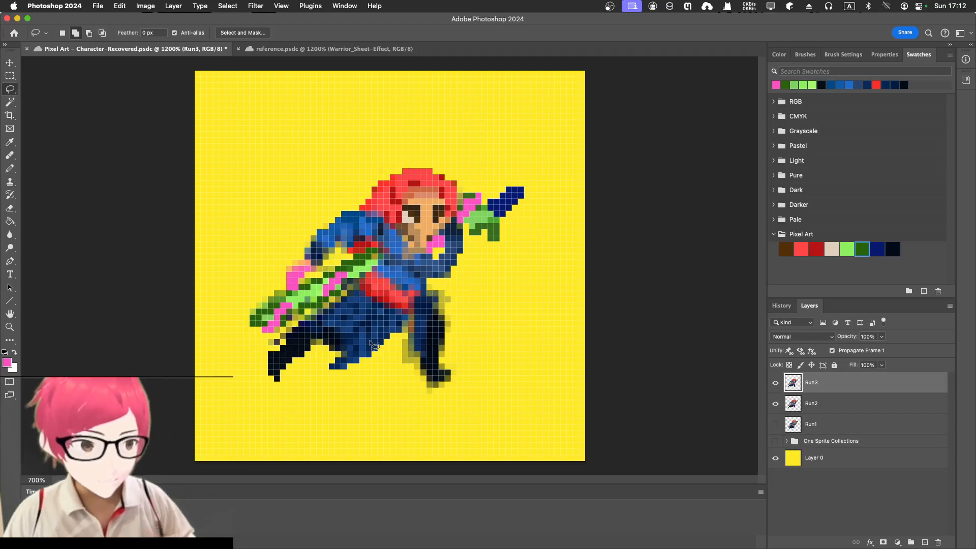
Step: Hide the Run2 layer and save the document
{"action": "left_click", "coordinate": [775, 404]}
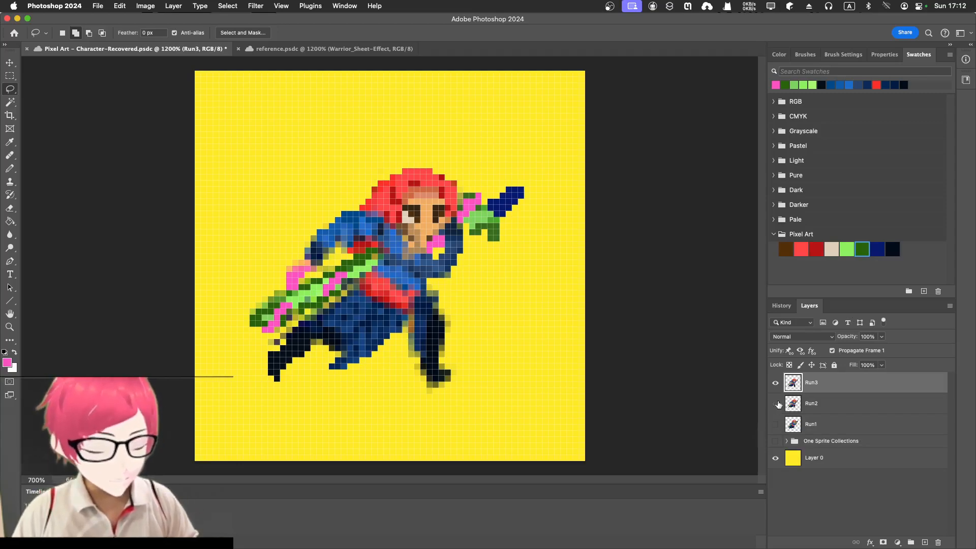
{"action": "key", "text": "super+s"}
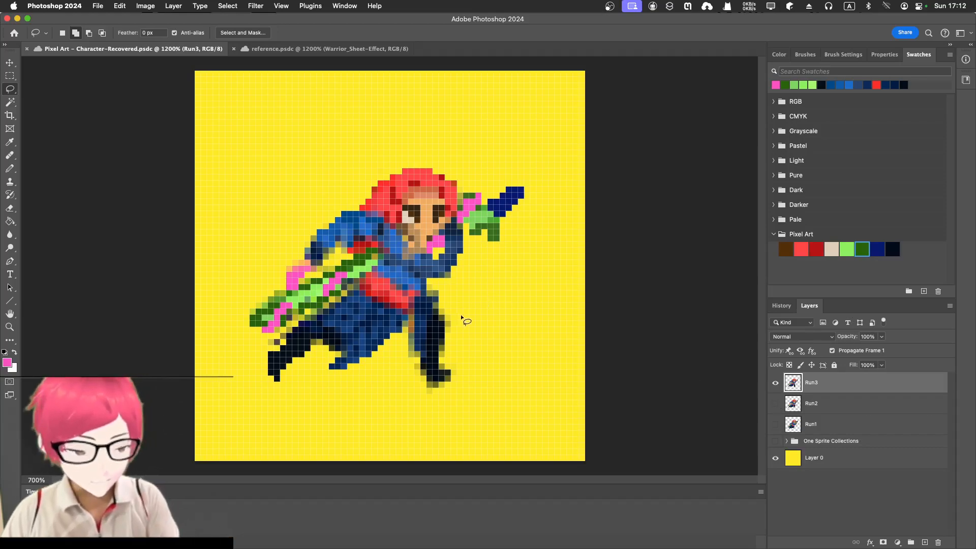
Step: Erase the blurred stray pixels along the edges of the front leg's thigh, knee and shin on Run3
{"action": "key", "text": "e"}
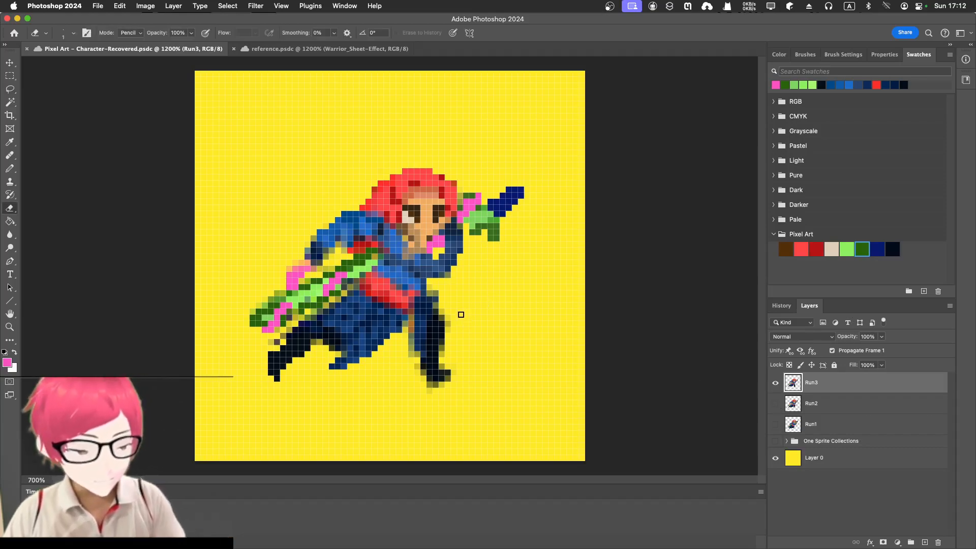
{"action": "left_click", "coordinate": [436, 294]}
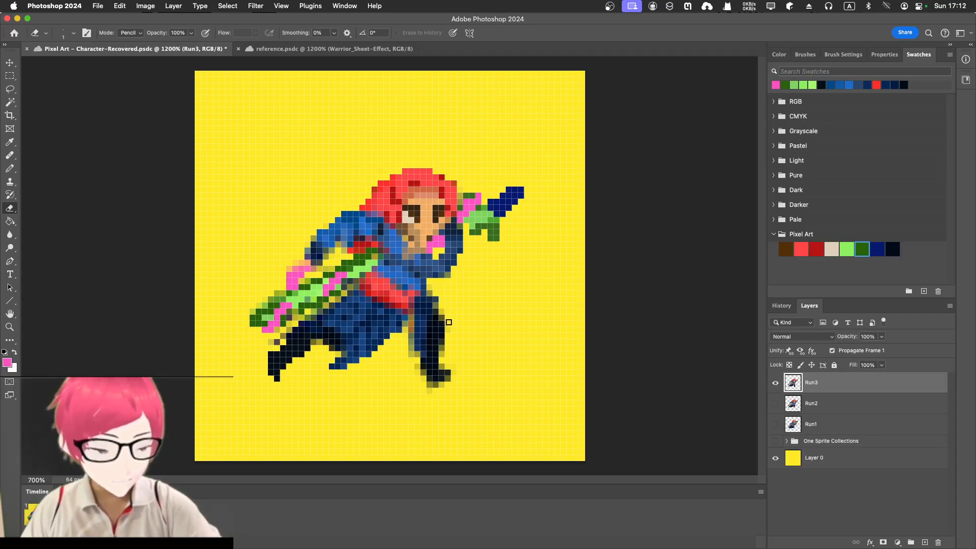
{"action": "left_click", "coordinate": [442, 311]}
{"action": "left_click", "coordinate": [447, 324]}
{"action": "left_click", "coordinate": [441, 317]}
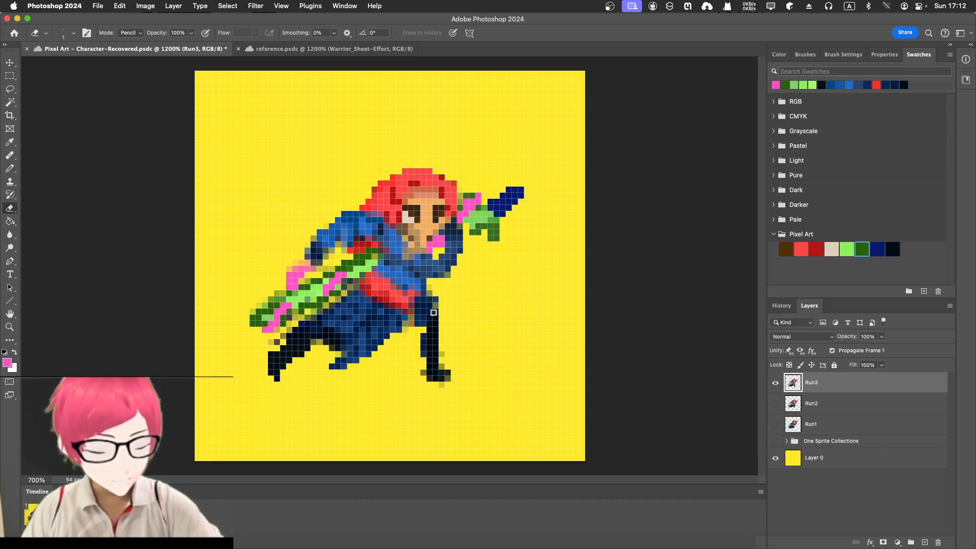
Step: Redraw the front shin's back edge in sampled navy and the boot in sampled near-black, then erase stray pixels around the boot
{"action": "key", "text": "i"}
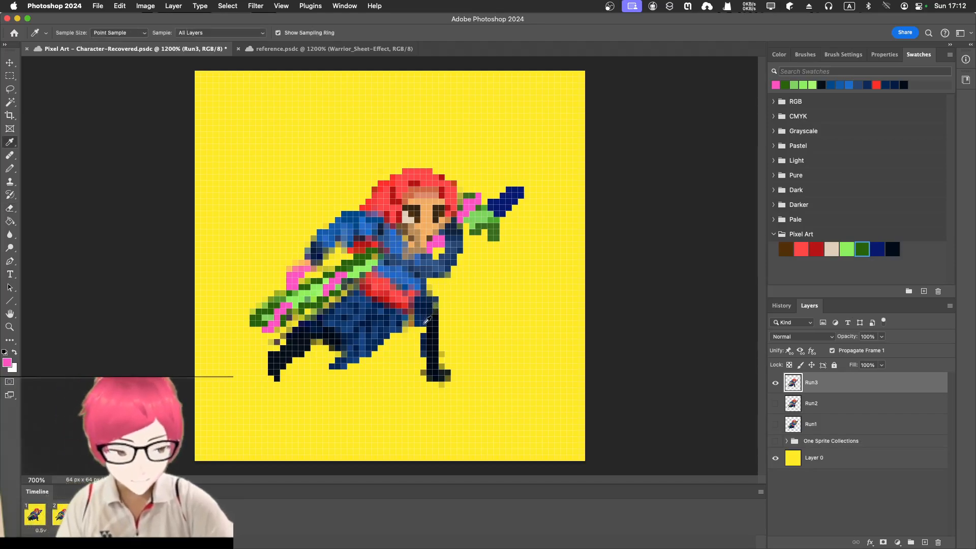
{"action": "left_click", "coordinate": [430, 323]}
{"action": "key", "text": "b"}
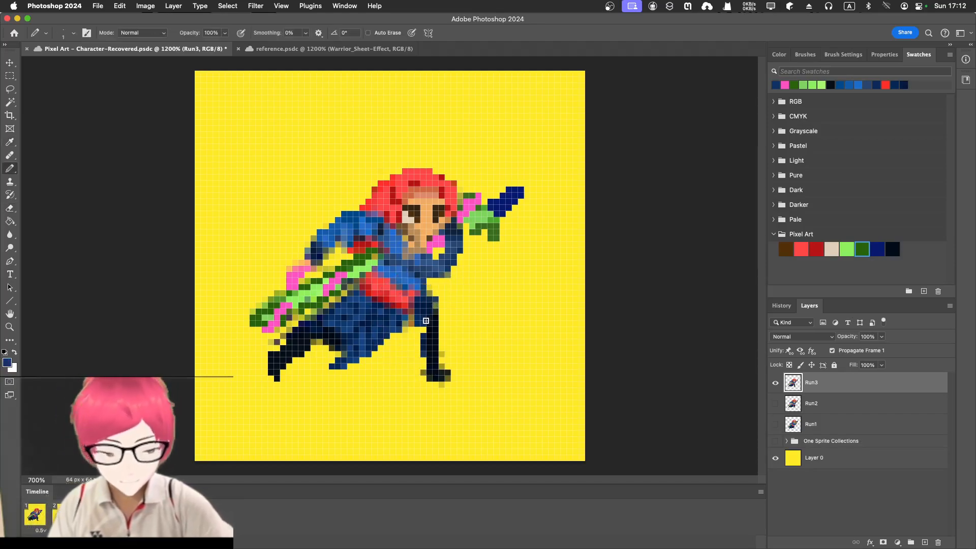
{"action": "left_click", "coordinate": [432, 374], "text": "alt"}
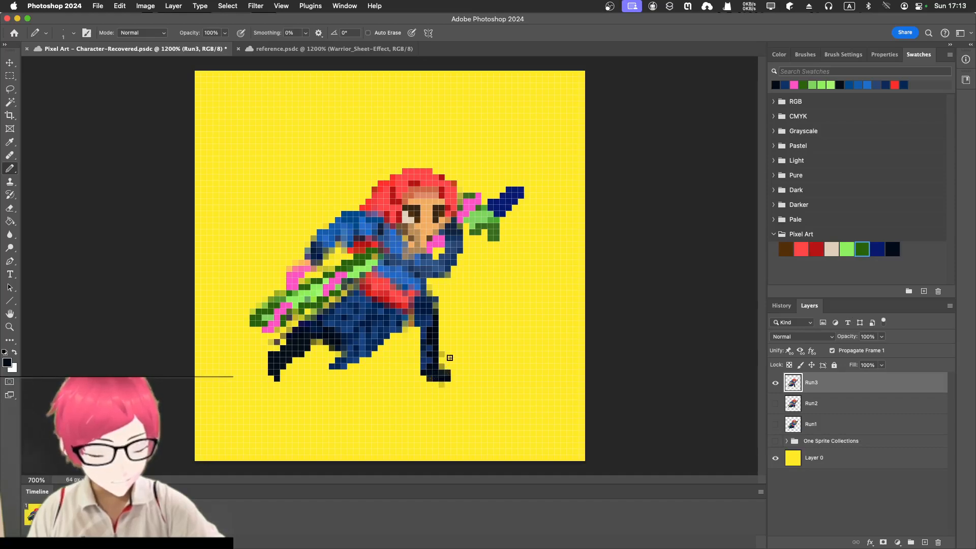
{"action": "key", "text": "e"}
{"action": "left_click", "coordinate": [440, 385]}
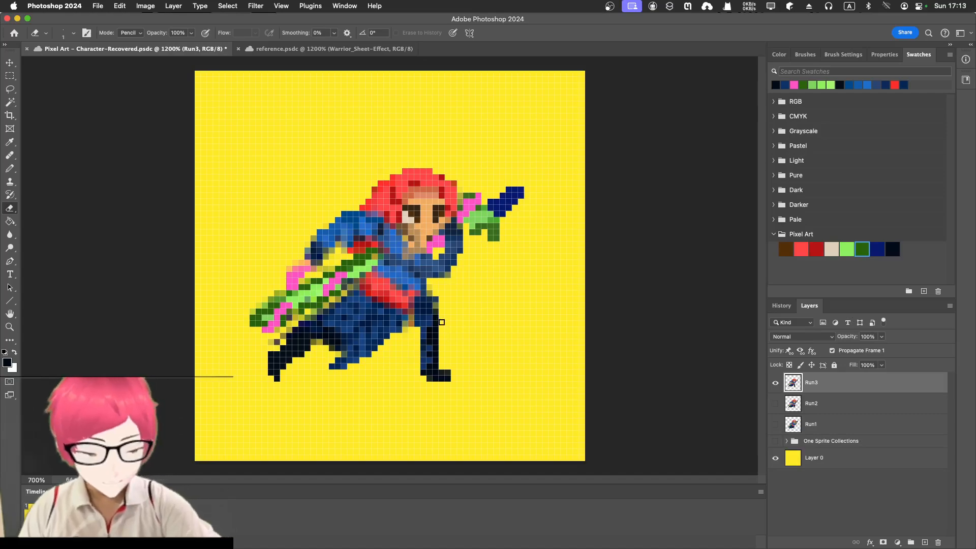
Step: Draw a navy pixel edge down the front of the front leg from knee to ankle, using the color sampled from the leg
{"action": "key", "text": "i"}
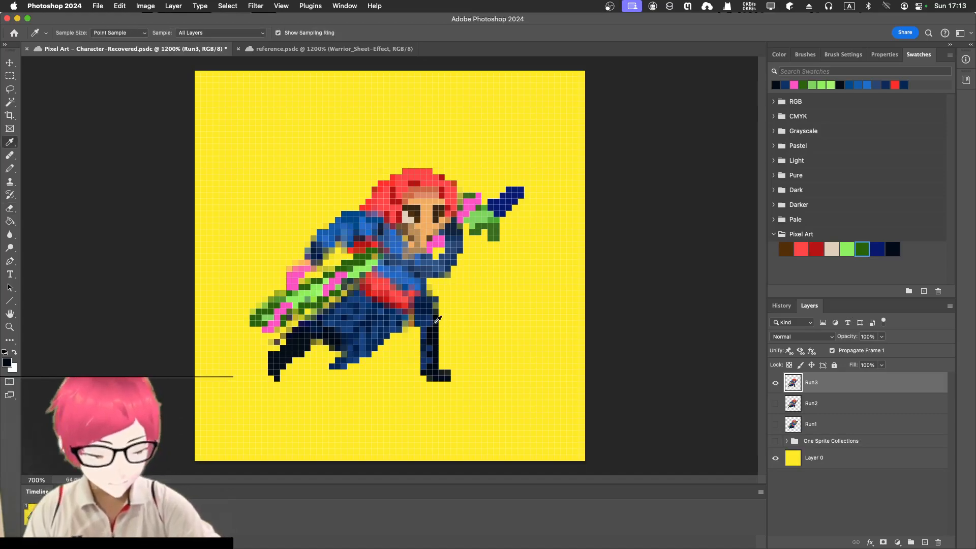
{"action": "left_click", "coordinate": [434, 324]}
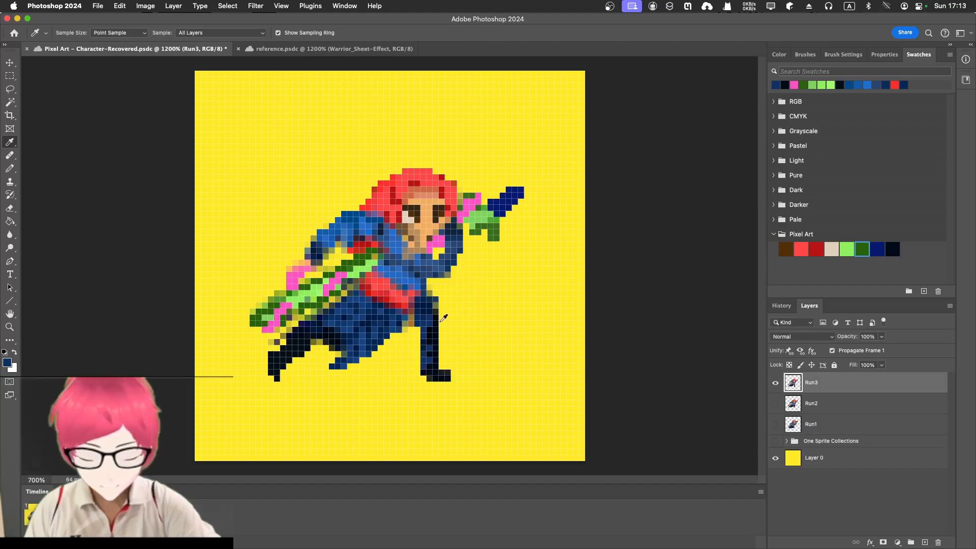
{"action": "key", "text": "b"}
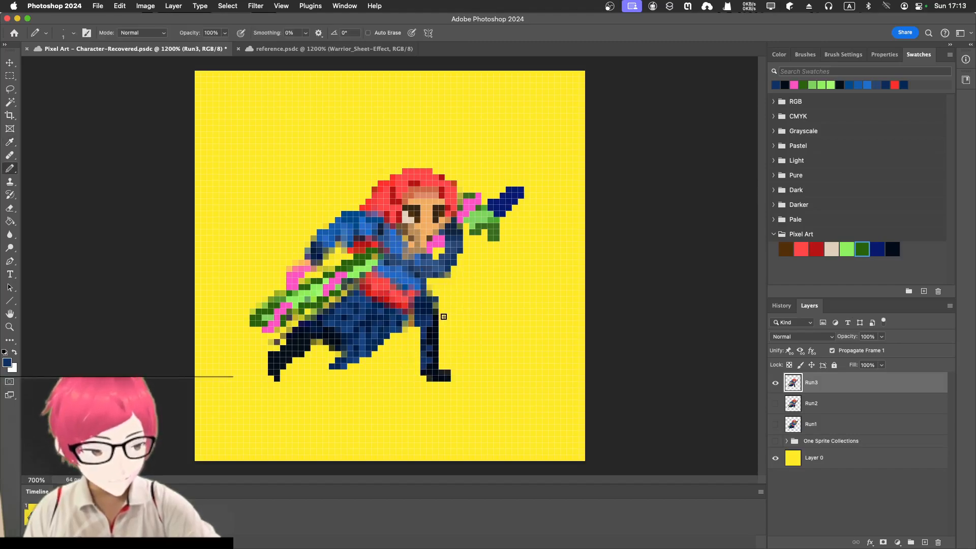
{"action": "left_click_drag", "start_coordinate": [441, 312], "coordinate": [439, 357]}
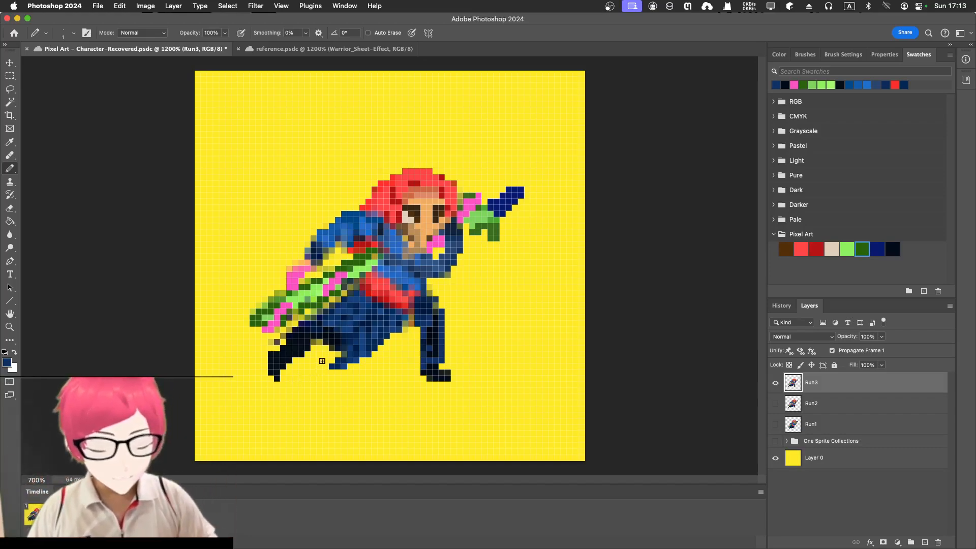
Step: Select the back lower leg on Run3, rotate it about 71° clockwise, and move it up against the back of the skirt
{"action": "key", "text": "l"}
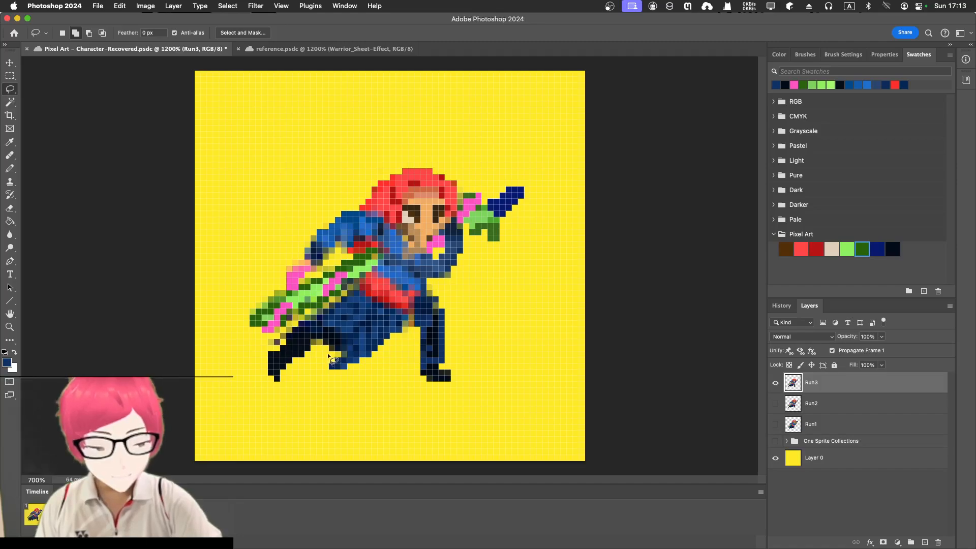
{"action": "mouse_move", "coordinate": [327, 355]}
{"action": "left_mouse_down"}
{"action": "mouse_move", "coordinate": [326, 329]}
{"action": "mouse_move", "coordinate": [307, 317]}
{"action": "mouse_move", "coordinate": [273, 342]}
{"action": "mouse_move", "coordinate": [261, 371]}
{"action": "mouse_move", "coordinate": [280, 390]}
{"action": "mouse_move", "coordinate": [329, 350]}
{"action": "left_mouse_up"}
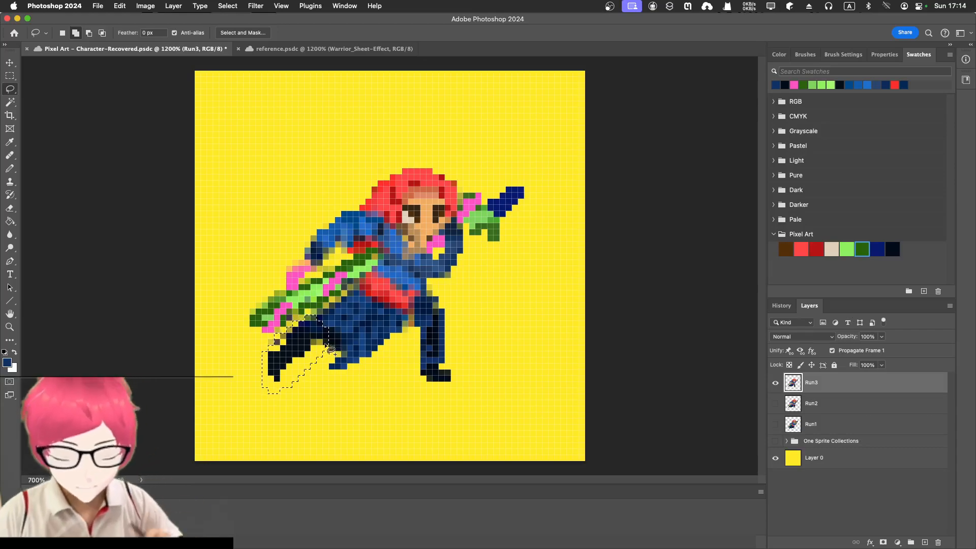
{"action": "key", "text": "ctrl+t"}
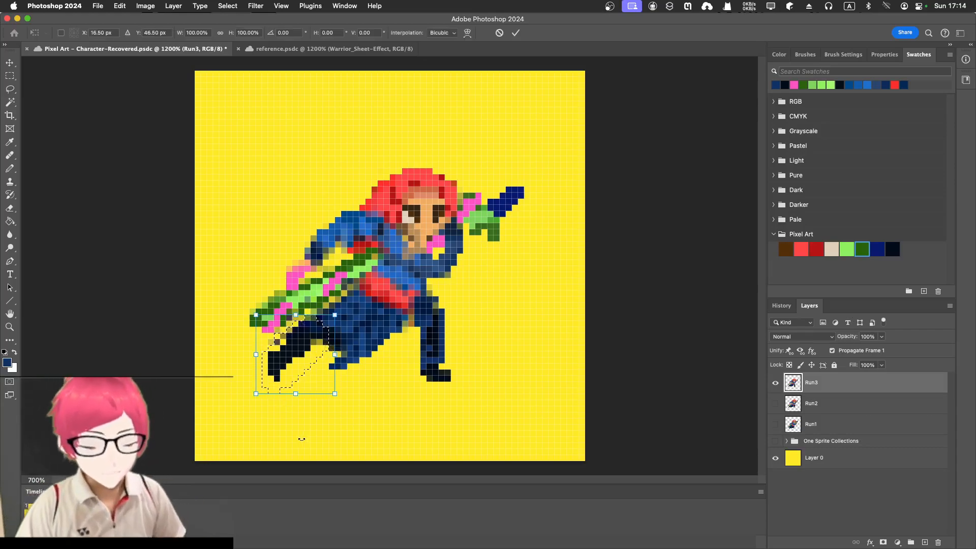
{"action": "left_click_drag", "start_coordinate": [297, 407], "coordinate": [302, 331]}
{"action": "left_click_drag", "start_coordinate": [286, 321], "coordinate": [306, 341]}
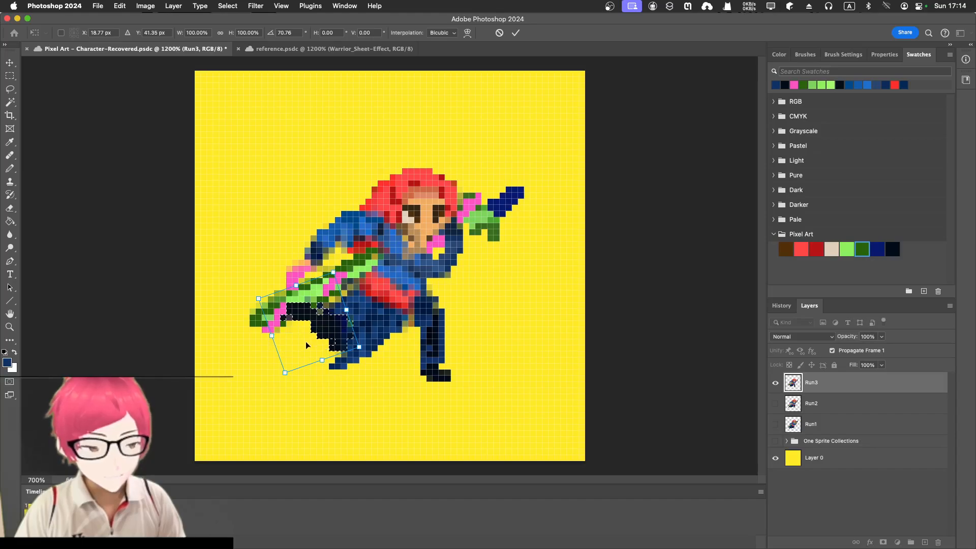
{"action": "left_click", "coordinate": [516, 32]}
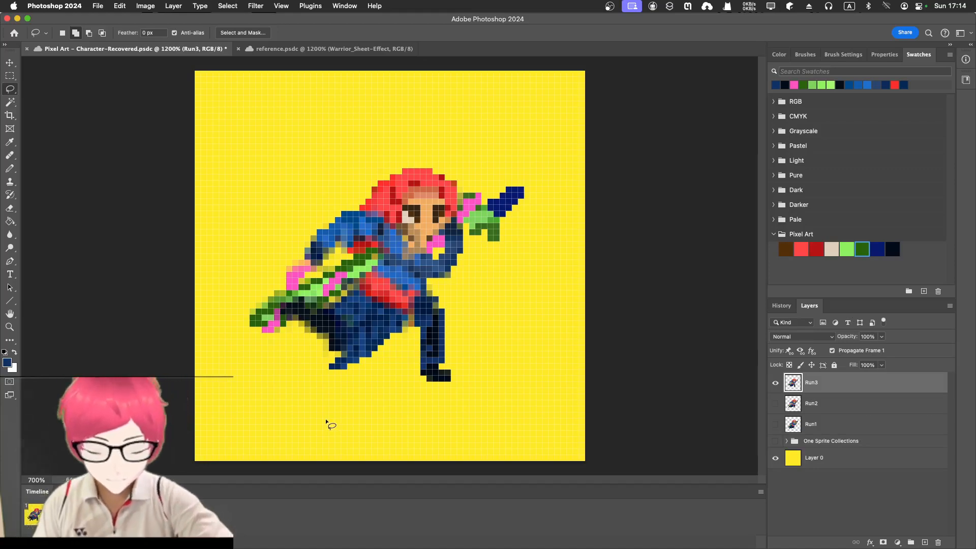
Step: Repaint the upper edge of the rotated back leg below the sword in near-black sampled from the leg
{"action": "key", "text": "b"}
{"action": "left_click", "coordinate": [324, 312], "text": "alt"}
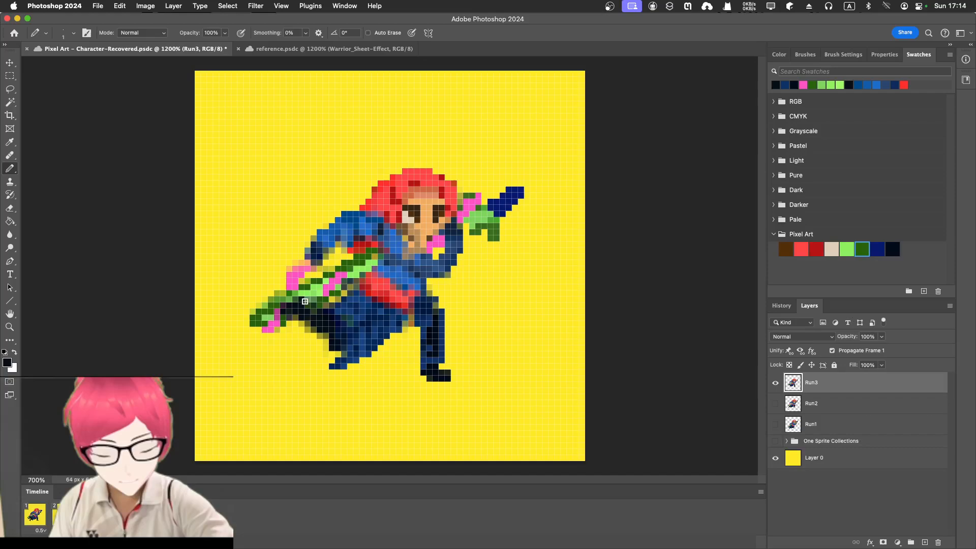
{"action": "left_click_drag", "start_coordinate": [306, 307], "coordinate": [319, 312]}
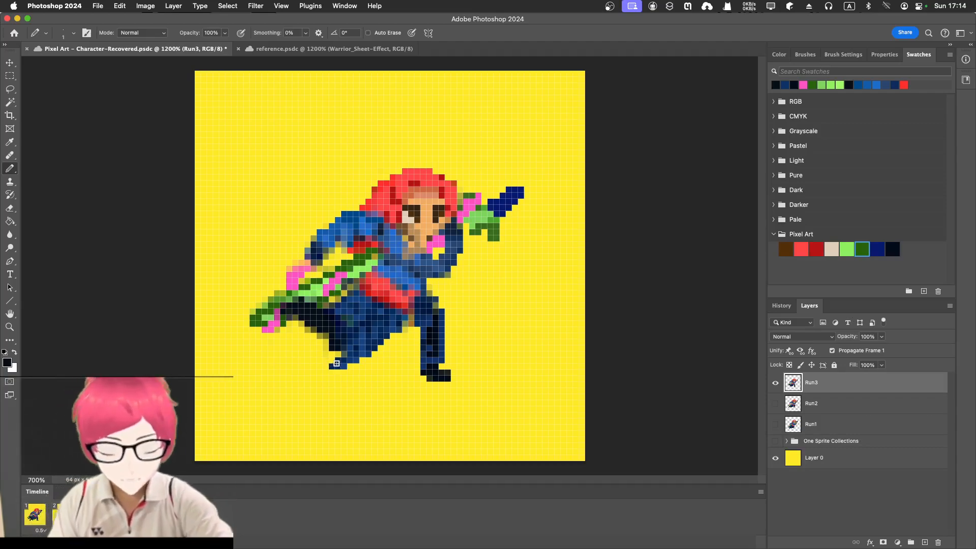
Step: Erase the skirt's lower tip, redraw the hem beneath the back leg in sampled blue, and remove the stray pixel below it
{"action": "key", "text": "e"}
{"action": "mouse_move", "coordinate": [331, 366]}
{"action": "left_mouse_down"}
{"action": "mouse_move", "coordinate": [396, 340]}
{"action": "mouse_move", "coordinate": [352, 359]}
{"action": "mouse_move", "coordinate": [375, 348]}
{"action": "left_mouse_up"}
{"action": "left_click", "coordinate": [368, 348]}
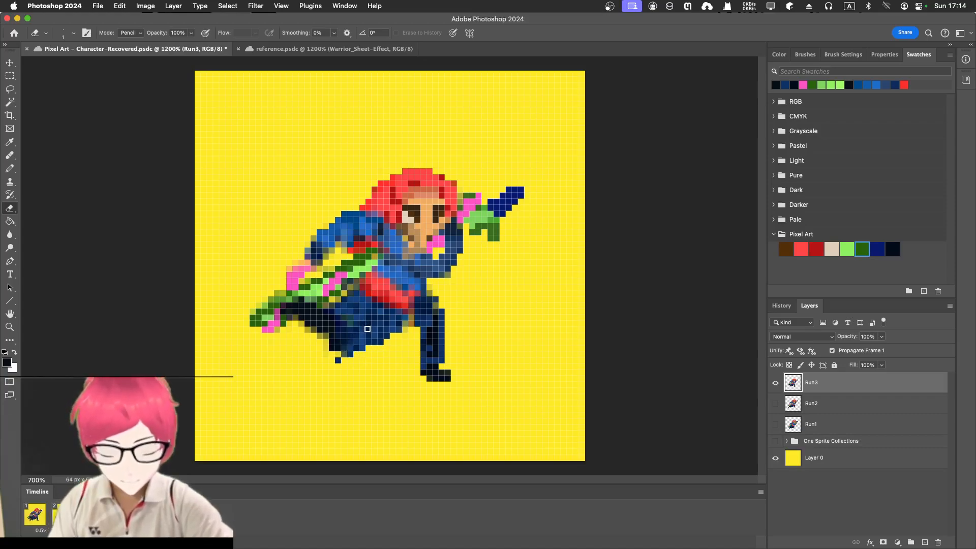
{"action": "key", "text": "b"}
{"action": "left_click", "coordinate": [364, 344], "text": "alt"}
{"action": "mouse_move", "coordinate": [346, 354]}
{"action": "left_mouse_down"}
{"action": "mouse_move", "coordinate": [316, 346]}
{"action": "mouse_move", "coordinate": [346, 342]}
{"action": "left_mouse_up"}
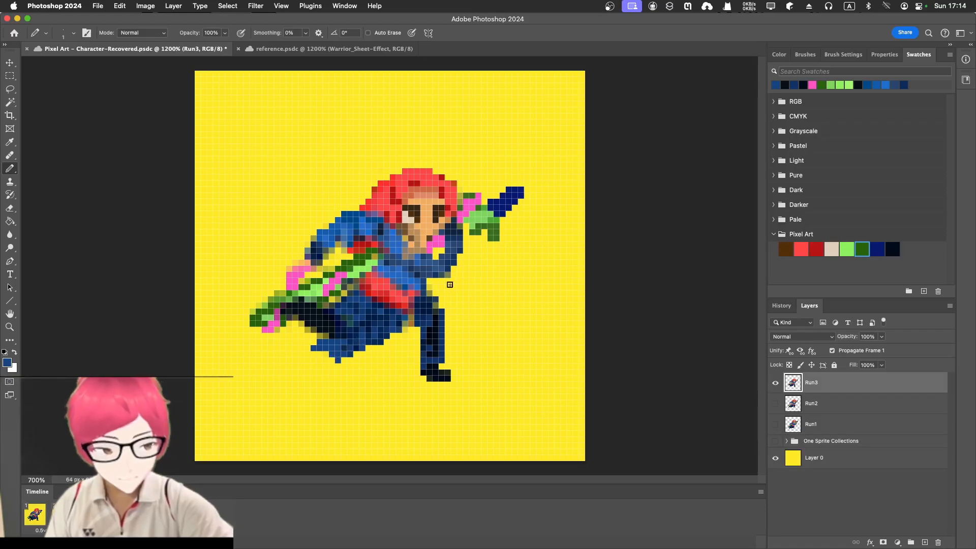
{"action": "key", "text": "e"}
{"action": "left_click", "coordinate": [338, 360]}
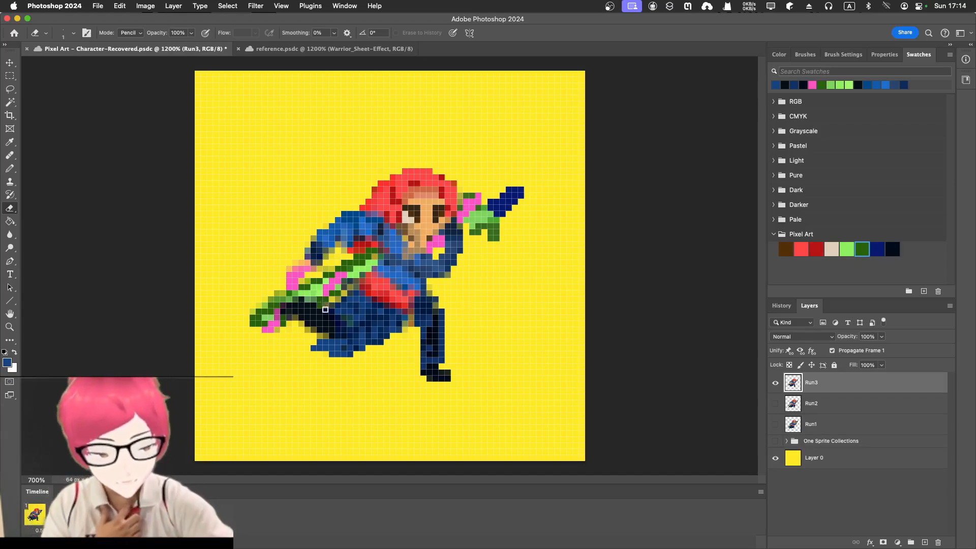
Step: Fill the gap between the sword blade and the top of the skirt with blue sampled from the skirt
{"action": "key", "text": "i"}
{"action": "left_click", "coordinate": [348, 302]}
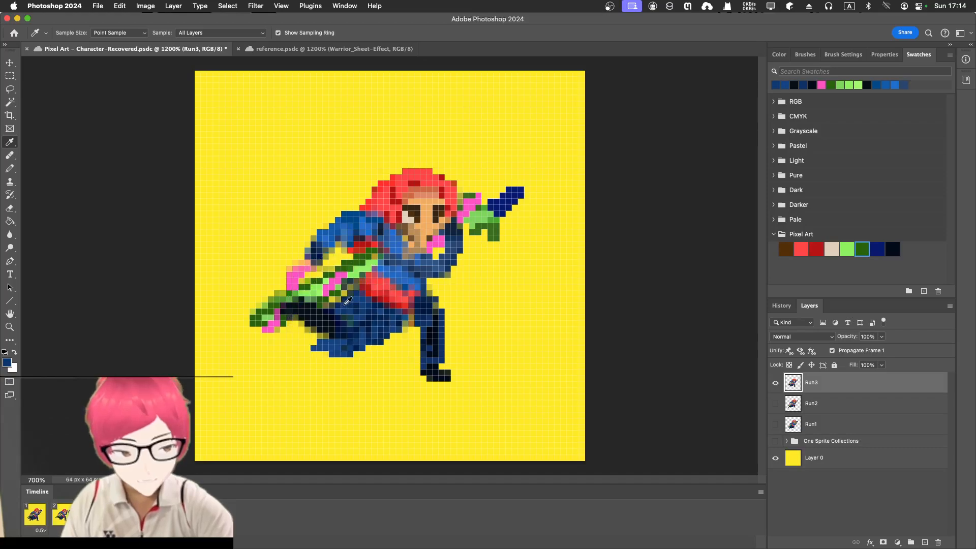
{"action": "key", "text": "b"}
{"action": "left_click_drag", "start_coordinate": [323, 303], "coordinate": [350, 294]}
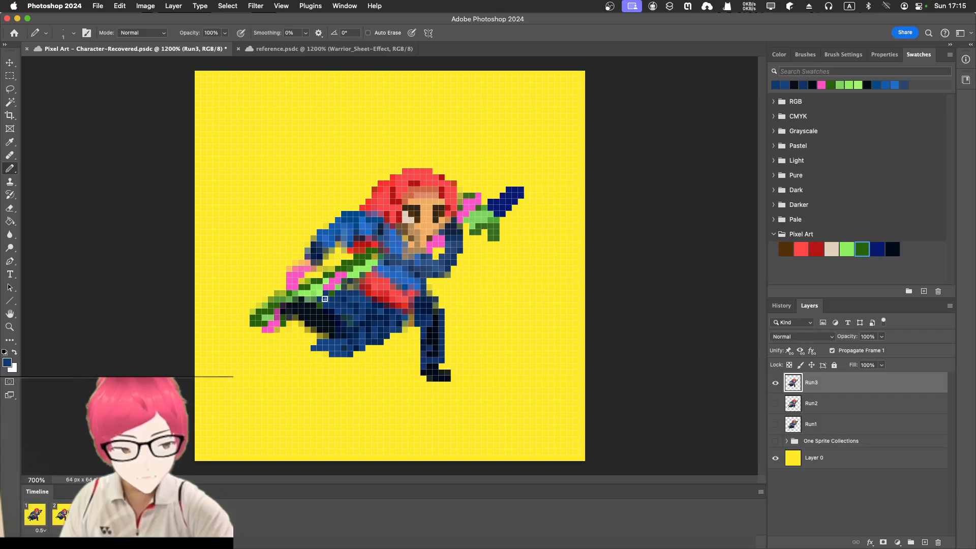
Step: Fill in and shade the skirt's lower hem with darker navy sampled from the skirt
{"action": "key", "text": "i"}
{"action": "left_click", "coordinate": [360, 301]}
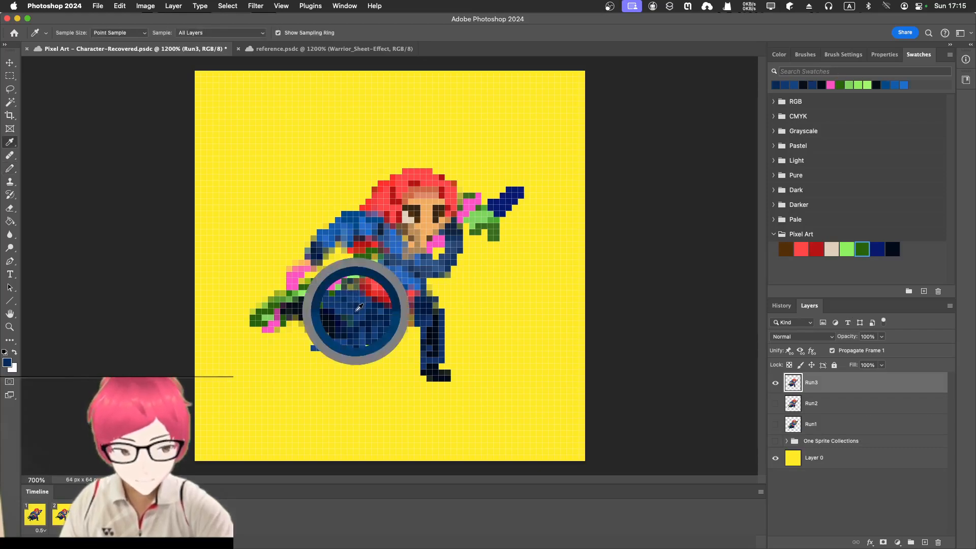
{"action": "key", "text": "b"}
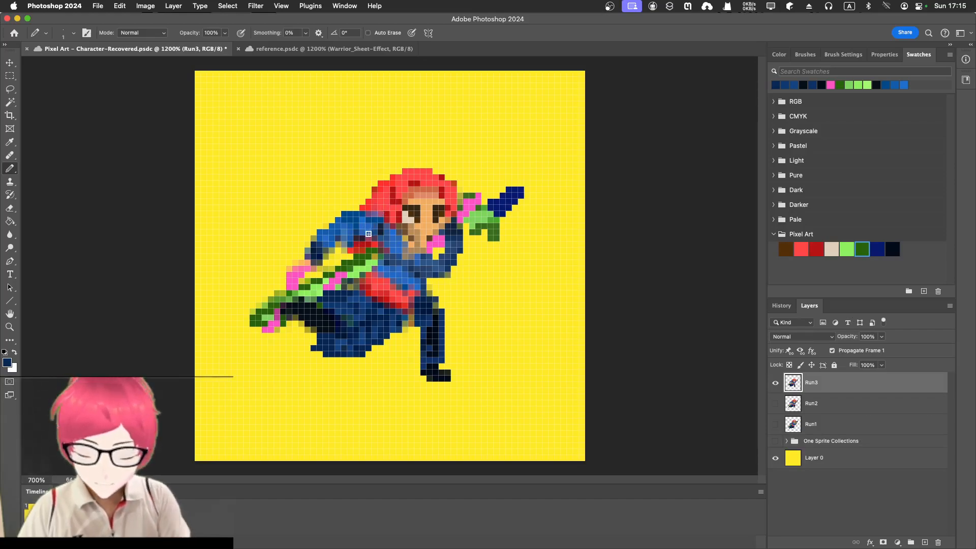
{"action": "key", "text": "e"}
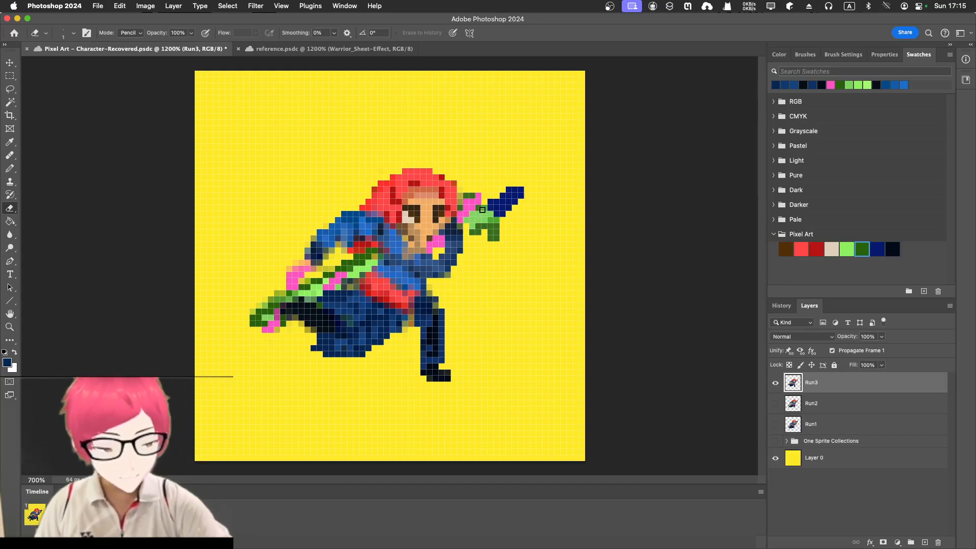
Step: Select the sword's hilt and blade together, rotate them about 5° clockwise, shift them slightly left, and deselect
{"action": "key", "text": "l"}
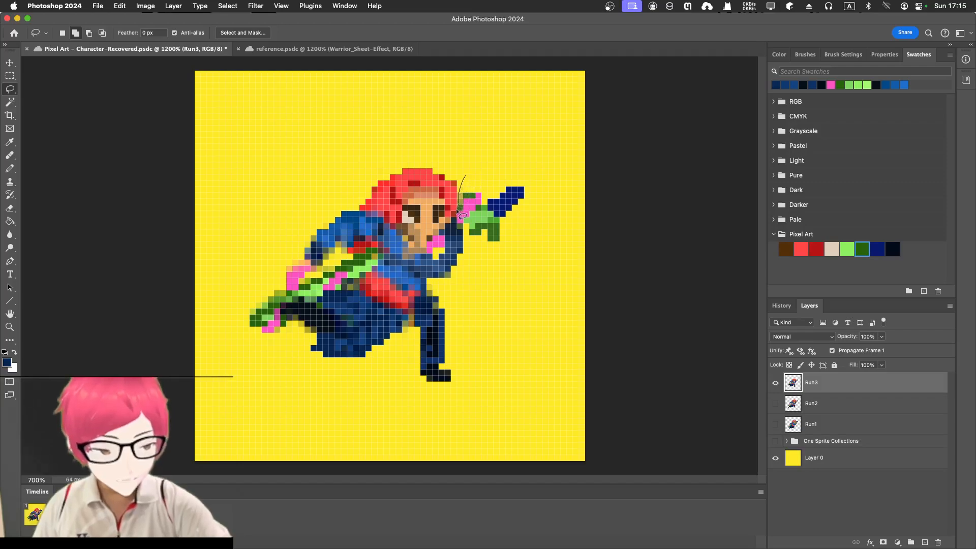
{"action": "mouse_move", "coordinate": [470, 246]}
{"action": "left_mouse_down"}
{"action": "mouse_move", "coordinate": [504, 241]}
{"action": "mouse_move", "coordinate": [535, 207]}
{"action": "mouse_move", "coordinate": [529, 171]}
{"action": "mouse_move", "coordinate": [463, 184]}
{"action": "left_mouse_up"}
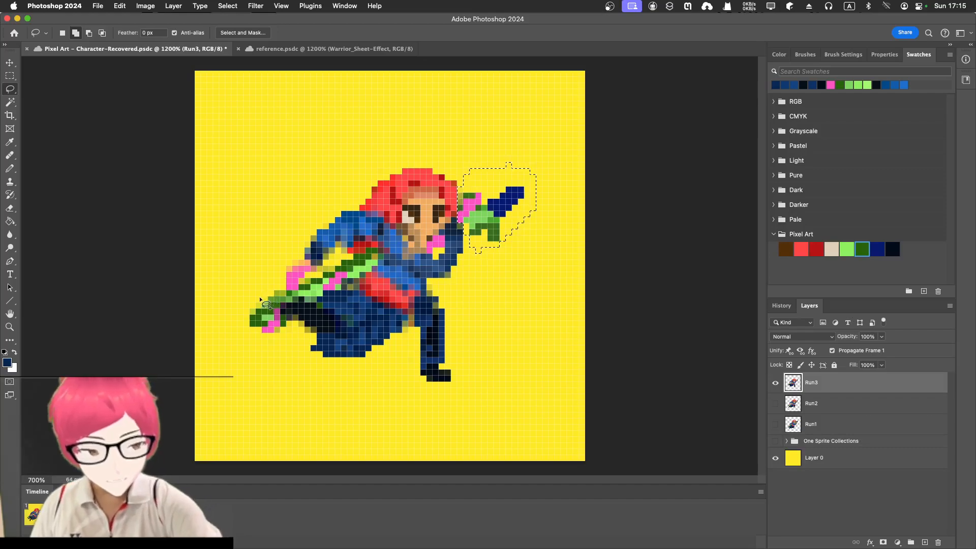
{"action": "mouse_move", "coordinate": [265, 303]}
{"action": "left_mouse_down"}
{"action": "mouse_move", "coordinate": [239, 332]}
{"action": "mouse_move", "coordinate": [274, 337]}
{"action": "mouse_move", "coordinate": [290, 318]}
{"action": "mouse_move", "coordinate": [278, 305]}
{"action": "mouse_move", "coordinate": [312, 305]}
{"action": "mouse_move", "coordinate": [353, 286]}
{"action": "mouse_move", "coordinate": [379, 264]}
{"action": "mouse_move", "coordinate": [381, 245]}
{"action": "mouse_move", "coordinate": [314, 276]}
{"action": "mouse_move", "coordinate": [296, 260]}
{"action": "mouse_move", "coordinate": [248, 319]}
{"action": "left_mouse_up"}
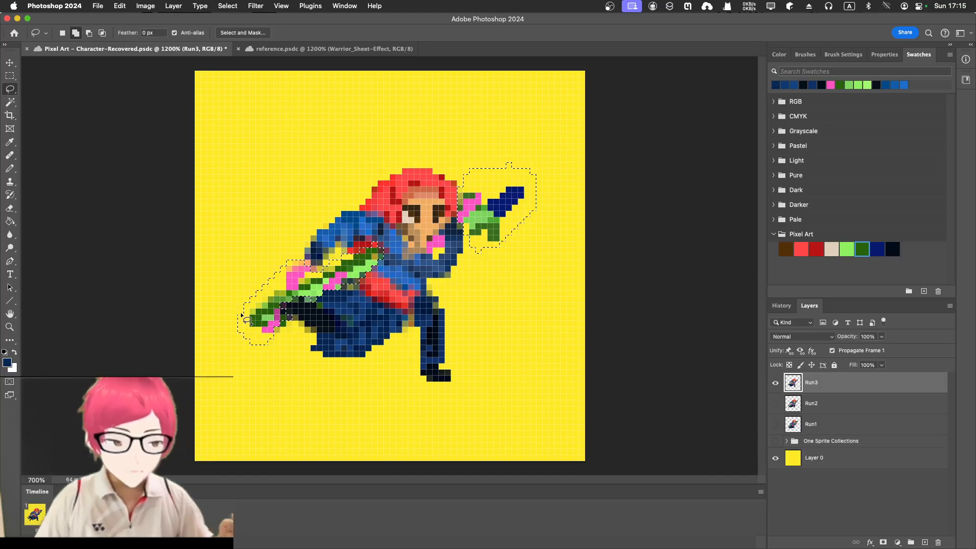
{"action": "key", "text": "super+t"}
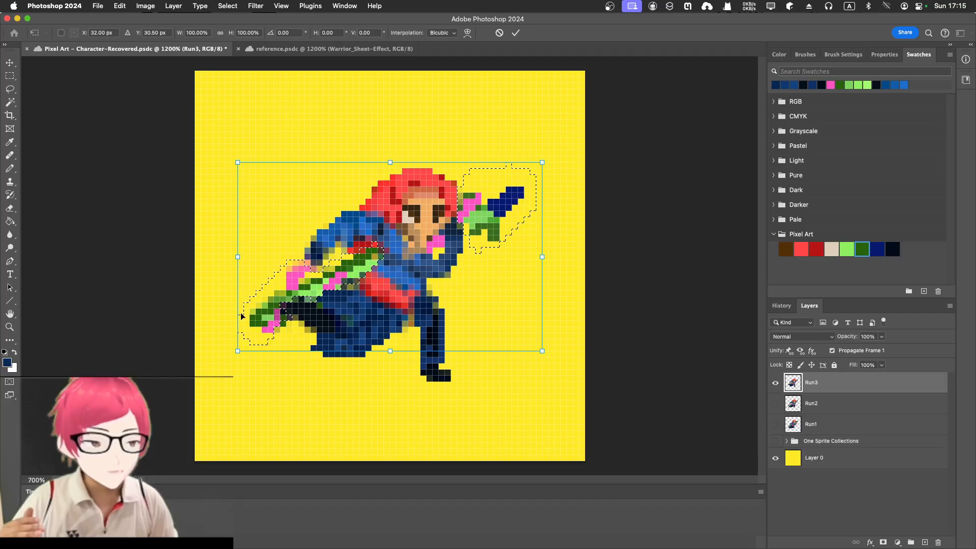
{"action": "key", "text": "Down"}
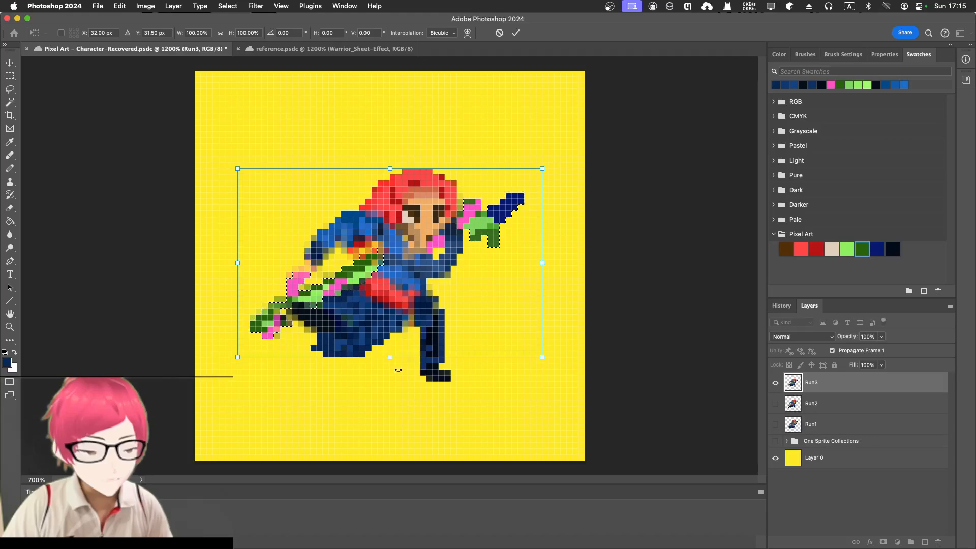
{"action": "left_click_drag", "start_coordinate": [386, 370], "coordinate": [379, 371]}
{"action": "key", "text": "Up"}
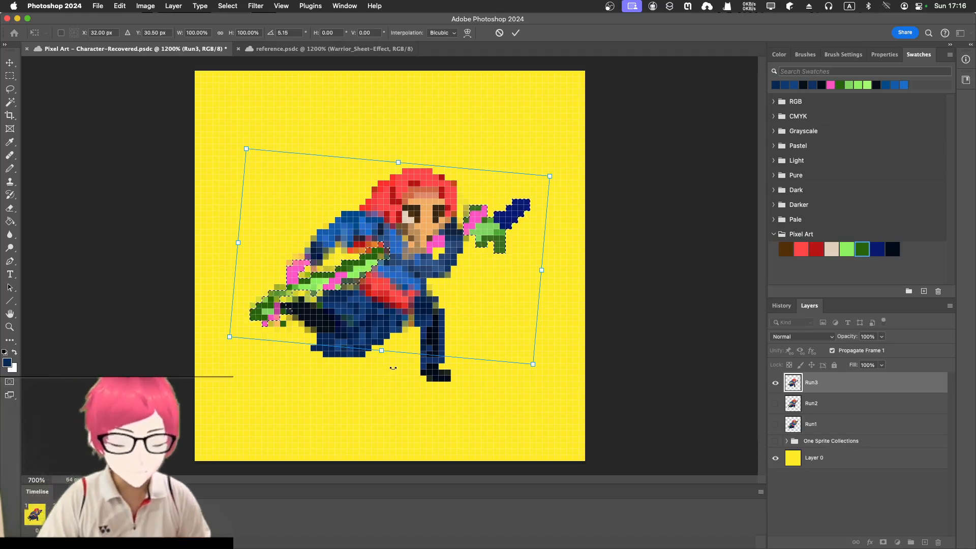
{"action": "key", "text": "Left"}
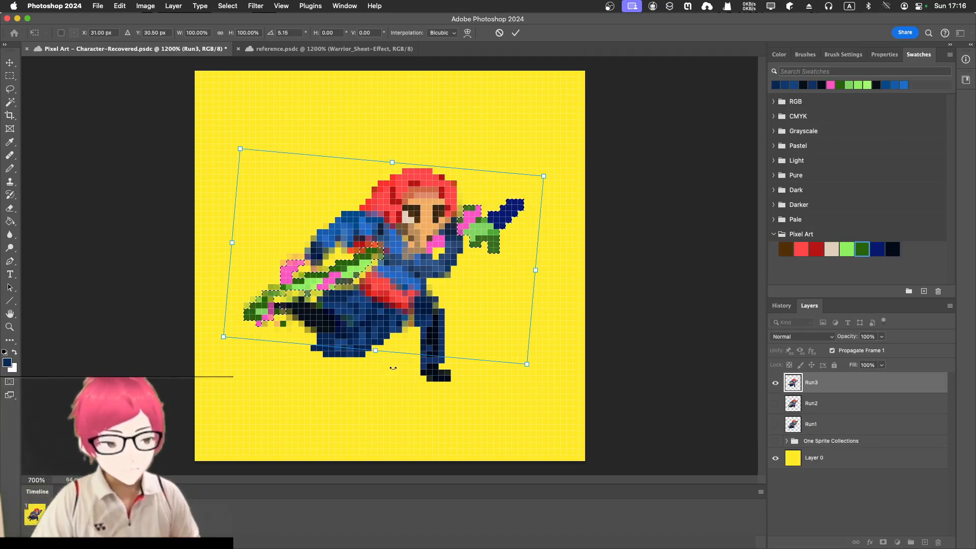
{"action": "key", "text": "Return"}
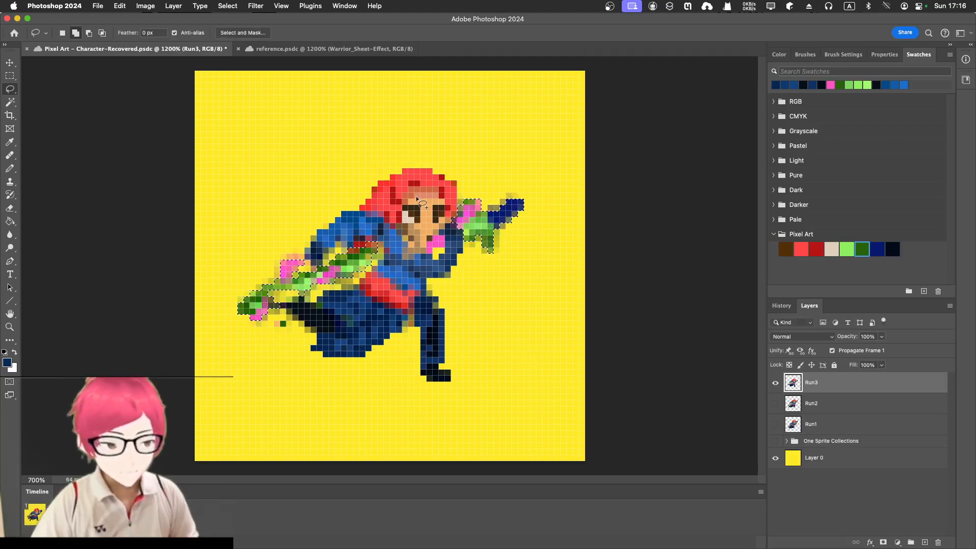
{"action": "key", "text": "l"}
{"action": "key", "text": "super+d"}
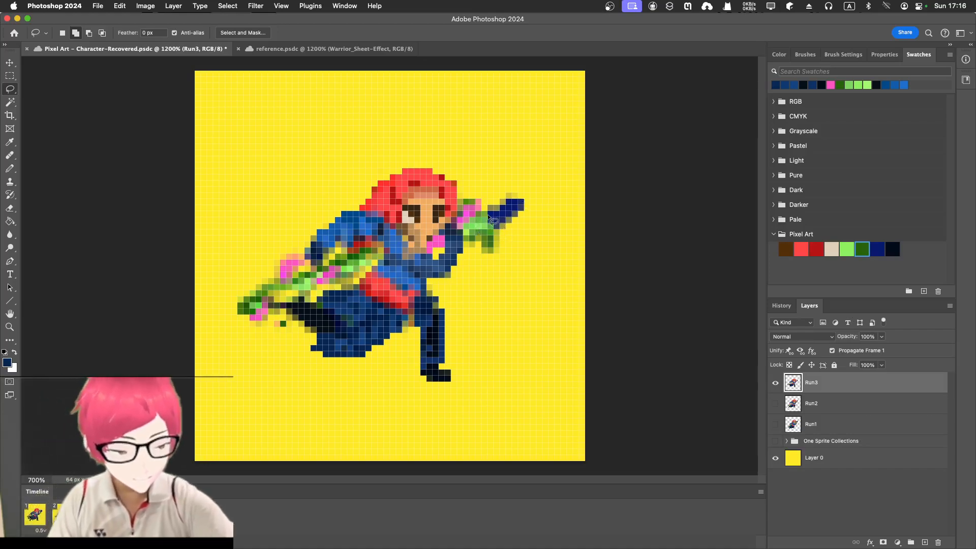
Step: Redraw the upper and lower parts of the sword's guard in dark green sampled from the guard
{"action": "key", "text": "i"}
{"action": "left_click", "coordinate": [493, 241]}
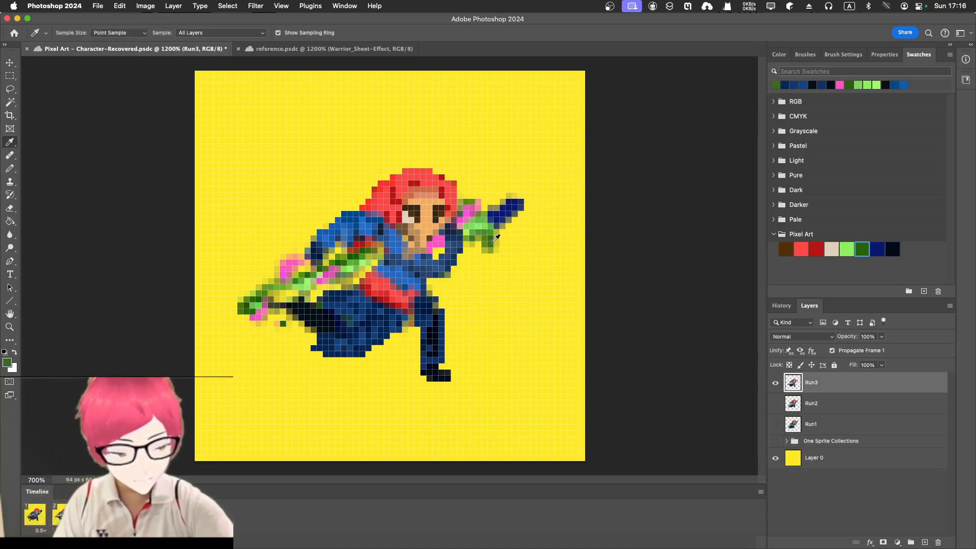
{"action": "key", "text": "b"}
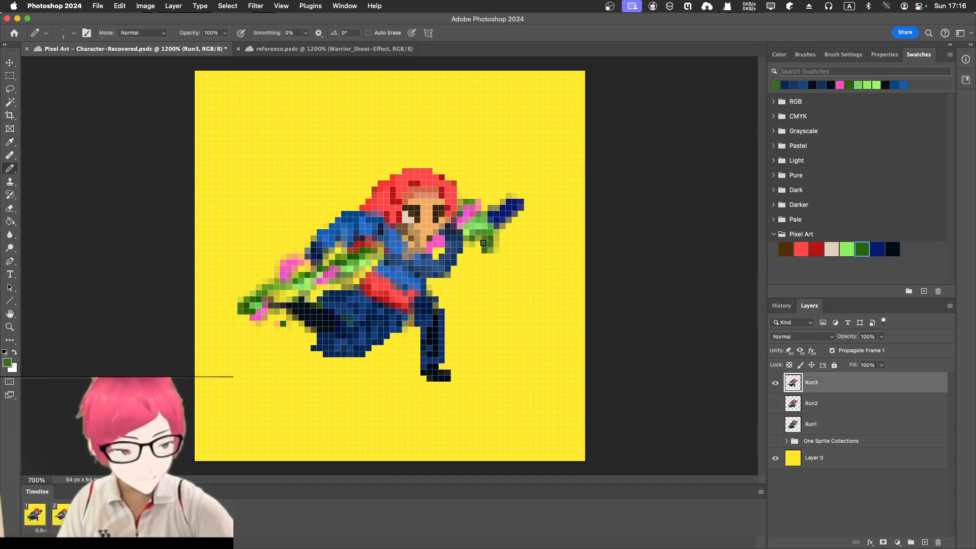
{"action": "left_click_drag", "start_coordinate": [480, 241], "coordinate": [482, 235]}
{"action": "left_click_drag", "start_coordinate": [475, 197], "coordinate": [485, 207]}
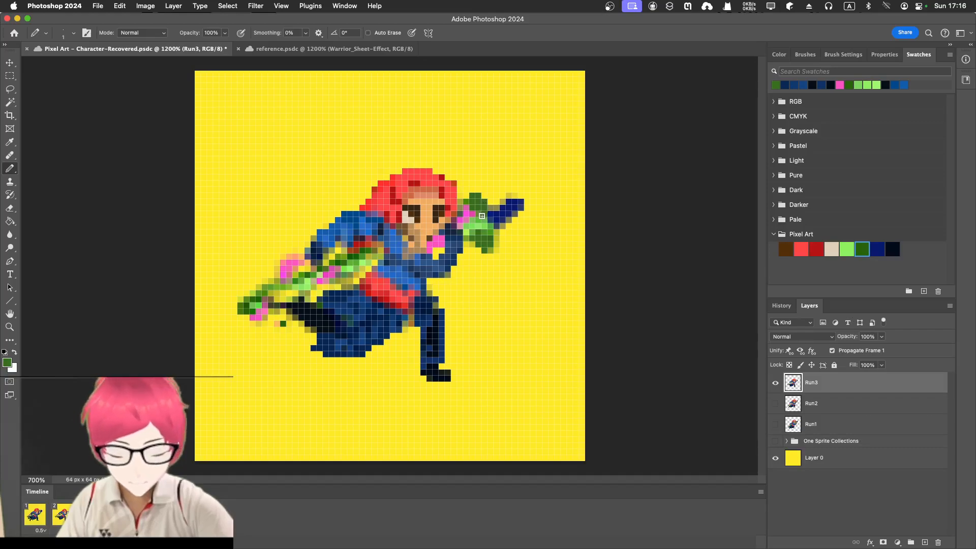
Step: Clean up the blurred pixels of the sword's handle with navy sampled from the handle
{"action": "key", "text": "i"}
{"action": "left_click", "coordinate": [481, 215]}
{"action": "key", "text": "b"}
{"action": "left_click", "coordinate": [478, 207]}
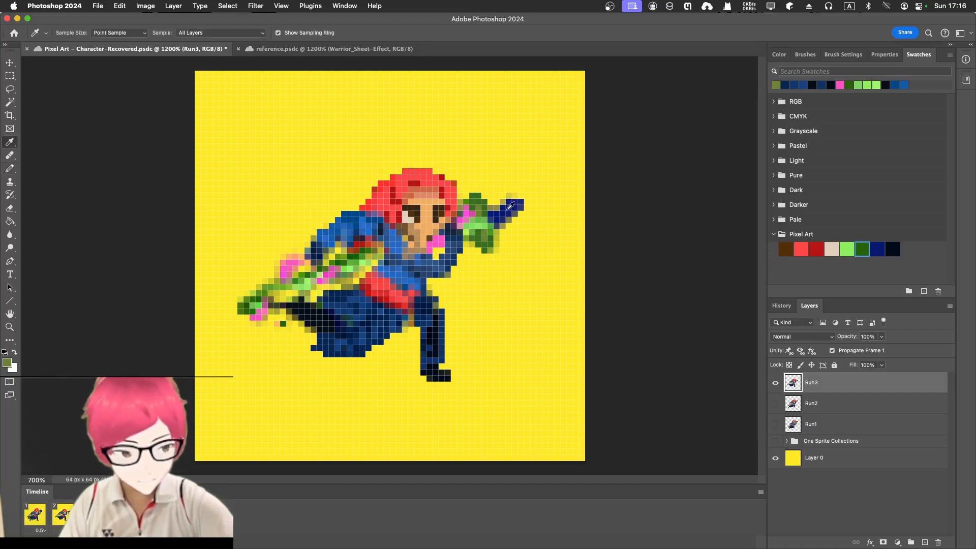
{"action": "left_click", "coordinate": [505, 208], "text": "alt"}
{"action": "left_click", "coordinate": [515, 196]}
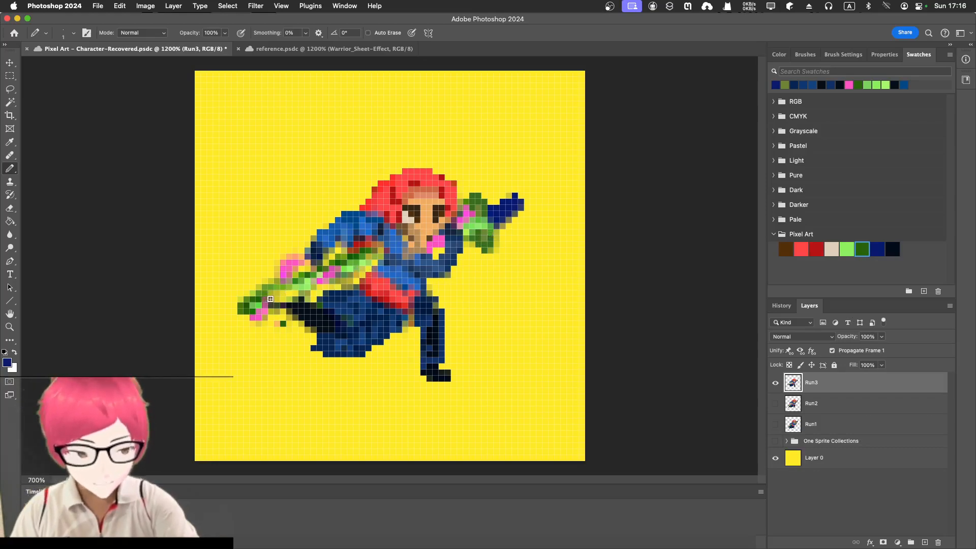
Step: Repaint the sword blade's edge in sampled mid-green and its core in sampled light green
{"action": "left_click", "coordinate": [262, 294], "text": "alt"}
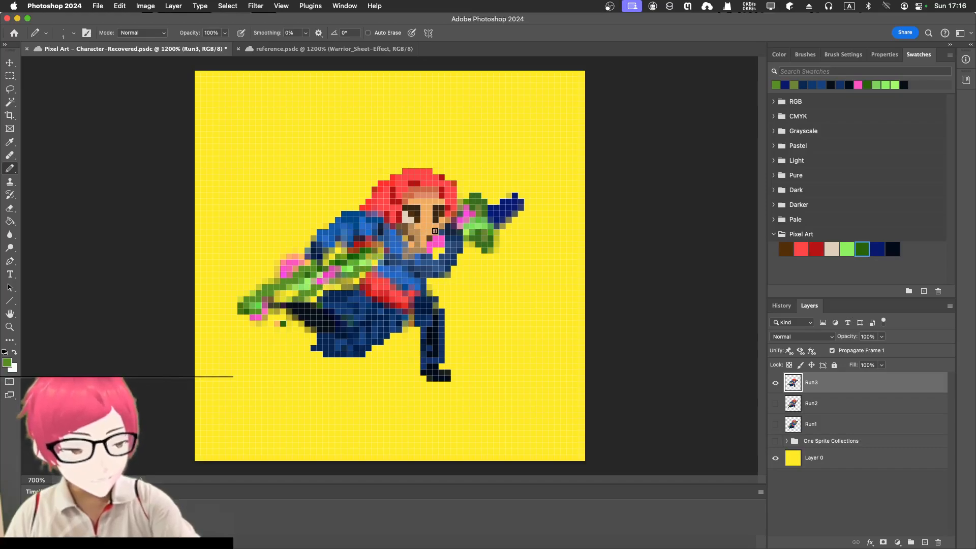
{"action": "key", "text": "i"}
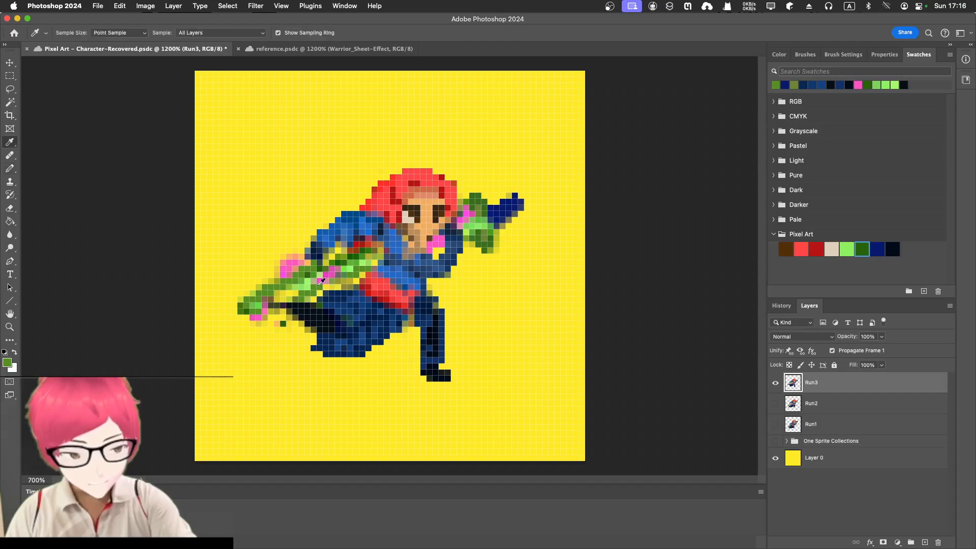
{"action": "left_click", "coordinate": [305, 279]}
{"action": "key", "text": "b"}
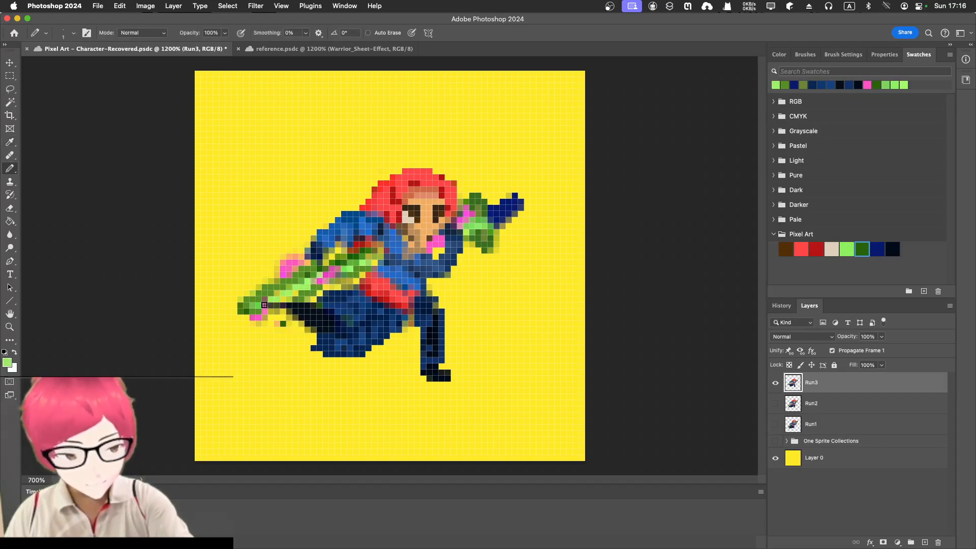
{"action": "left_click_drag", "start_coordinate": [264, 305], "coordinate": [359, 256]}
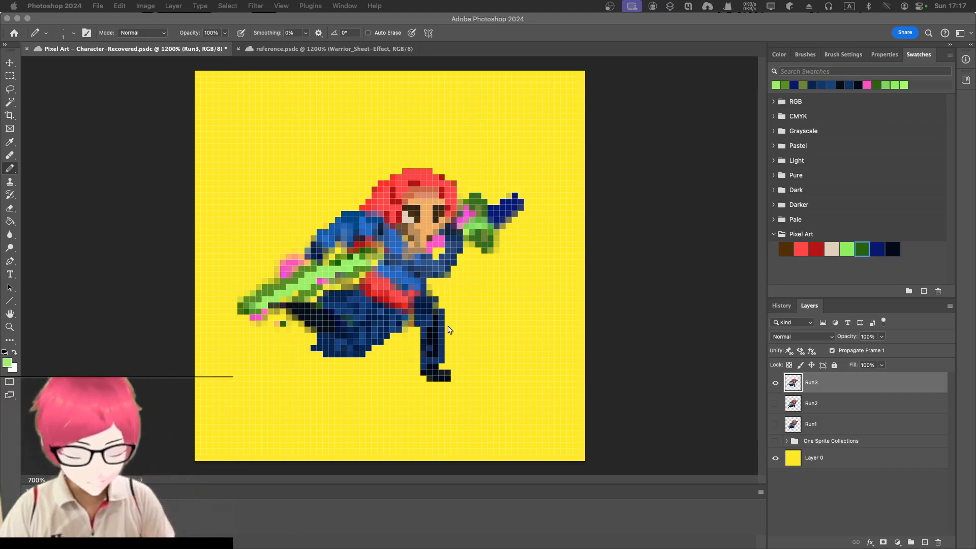
Step: Redraw the pink band near the blade's tip using pink sampled from the hand area
{"action": "left_click", "coordinate": [282, 265]}
{"action": "key", "text": "i"}
{"action": "left_click", "coordinate": [284, 268]}
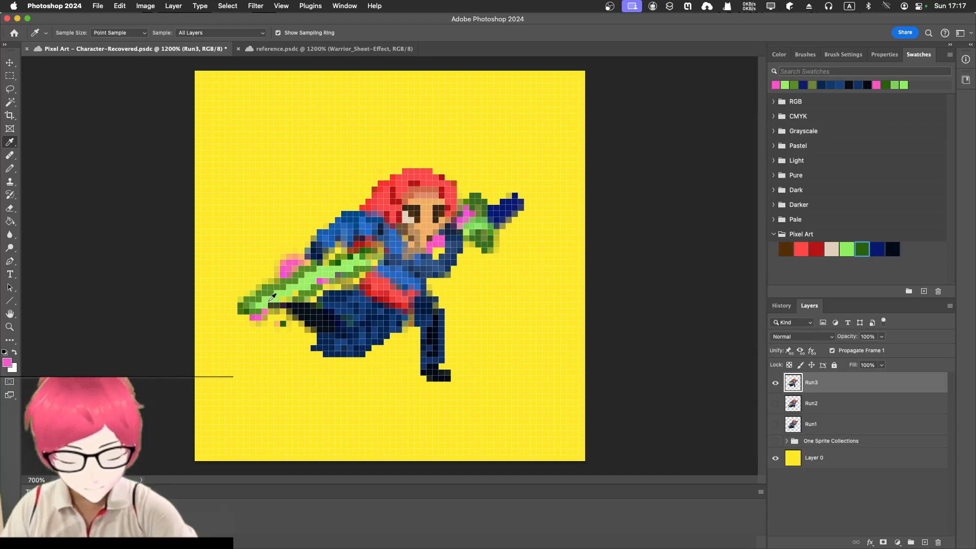
{"action": "key", "text": "b"}
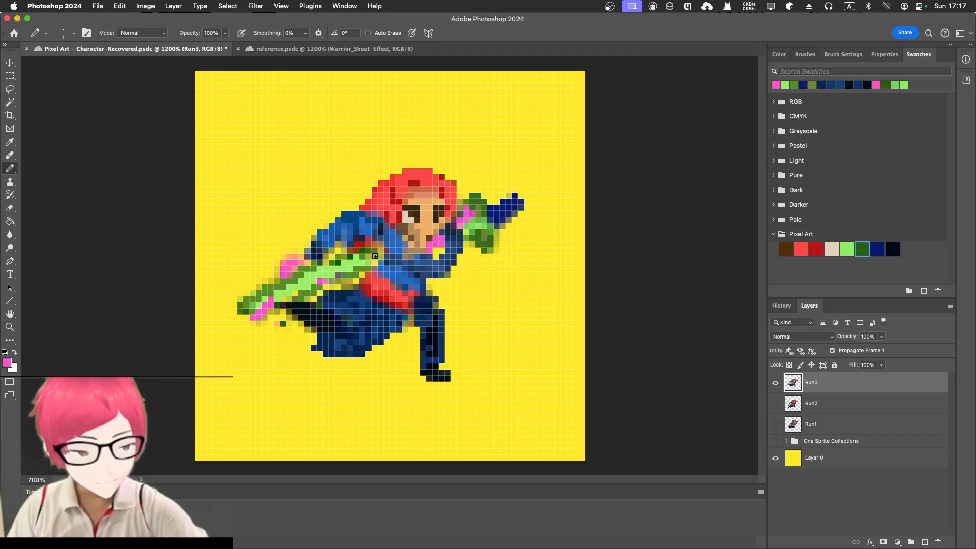
Step: Extend the pink band near the blade's hilt end and repaint the centre of the guard in light green sampled from the guard
{"action": "mouse_move", "coordinate": [360, 264]}
{"action": "left_mouse_down"}
{"action": "mouse_move", "coordinate": [335, 284]}
{"action": "mouse_move", "coordinate": [363, 257]}
{"action": "left_mouse_up"}
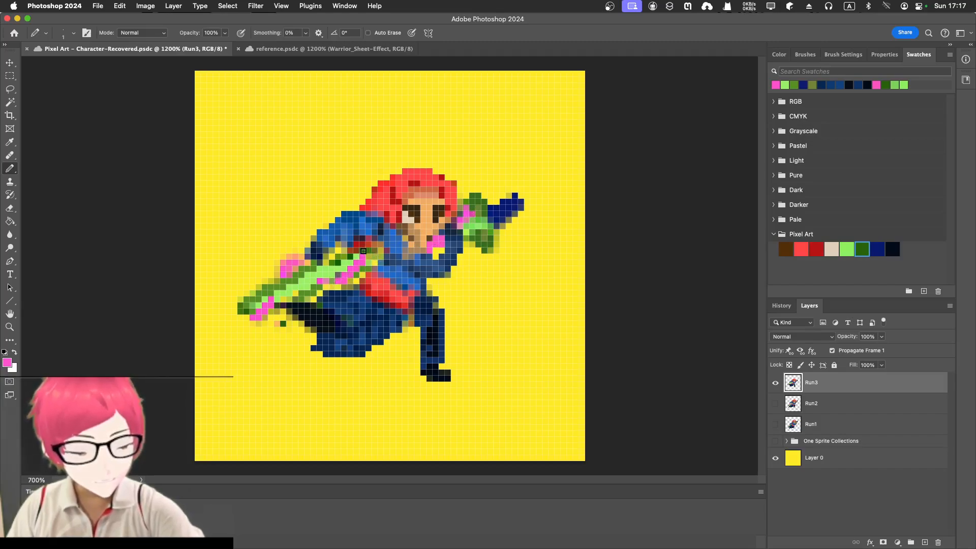
{"action": "key", "text": "i"}
{"action": "left_click", "coordinate": [475, 218]}
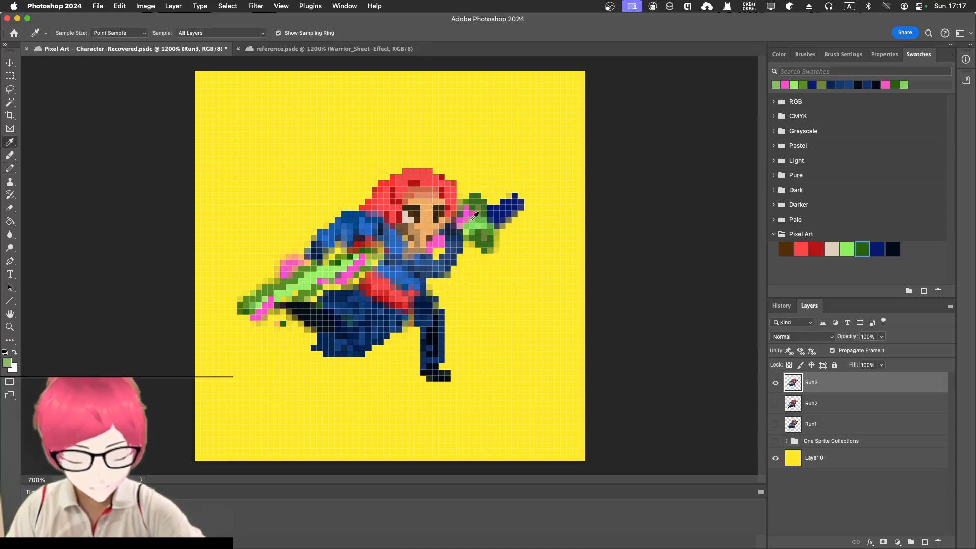
{"action": "key", "text": "b"}
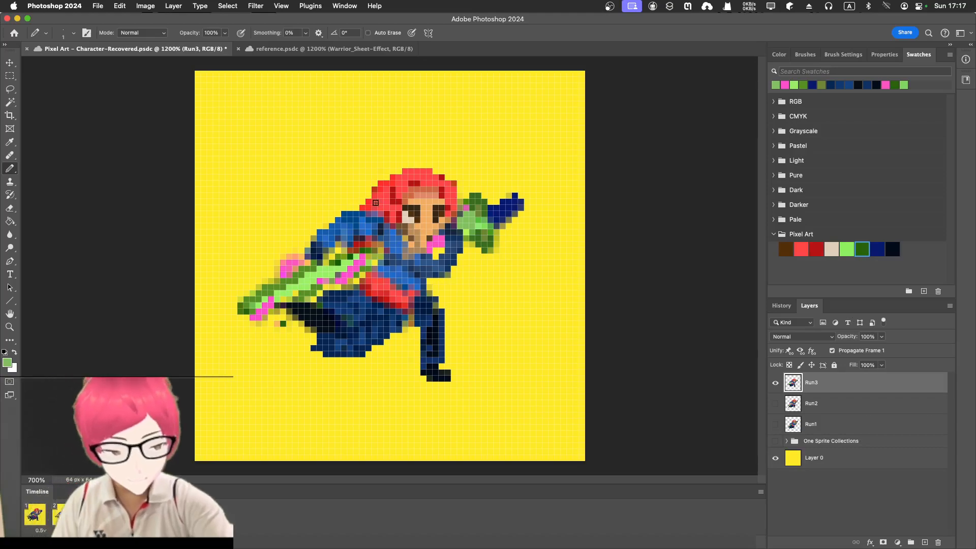
Step: Draw a hair strand streaming horizontally behind the head using light red sampled from the hair
{"action": "key", "text": "i"}
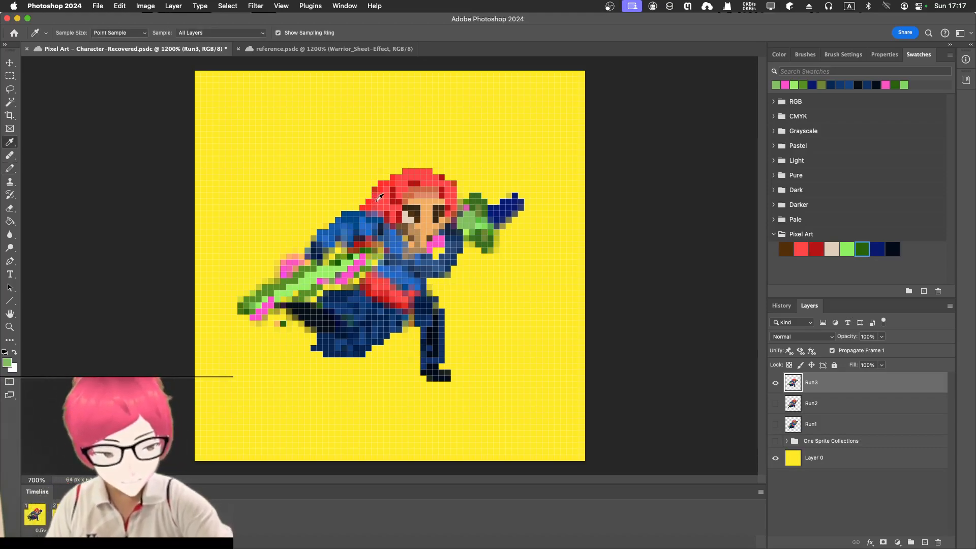
{"action": "left_click", "coordinate": [377, 201]}
{"action": "key", "text": "b"}
{"action": "mouse_move", "coordinate": [365, 203]}
{"action": "left_mouse_down"}
{"action": "mouse_move", "coordinate": [320, 201]}
{"action": "mouse_move", "coordinate": [330, 207]}
{"action": "left_mouse_up"}
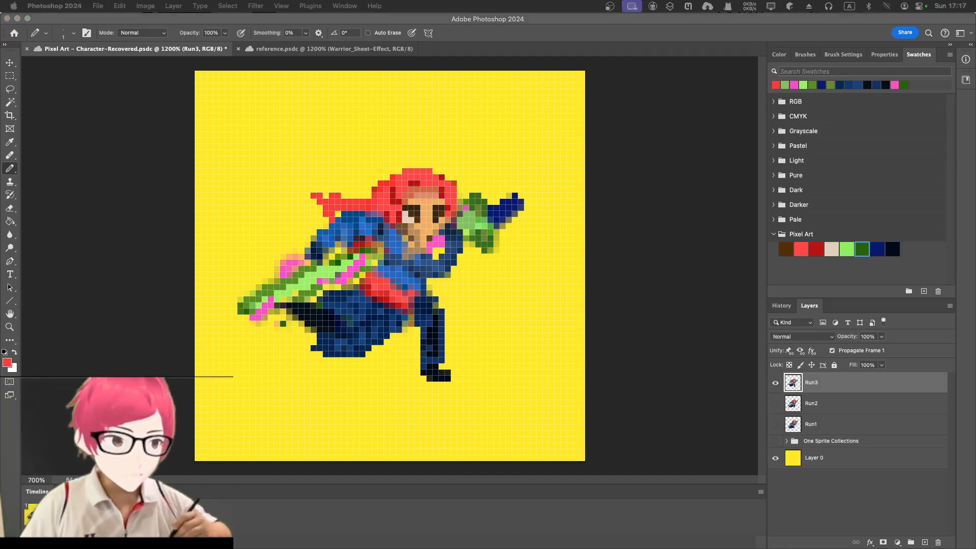
{"action": "left_click", "coordinate": [306, 239]}
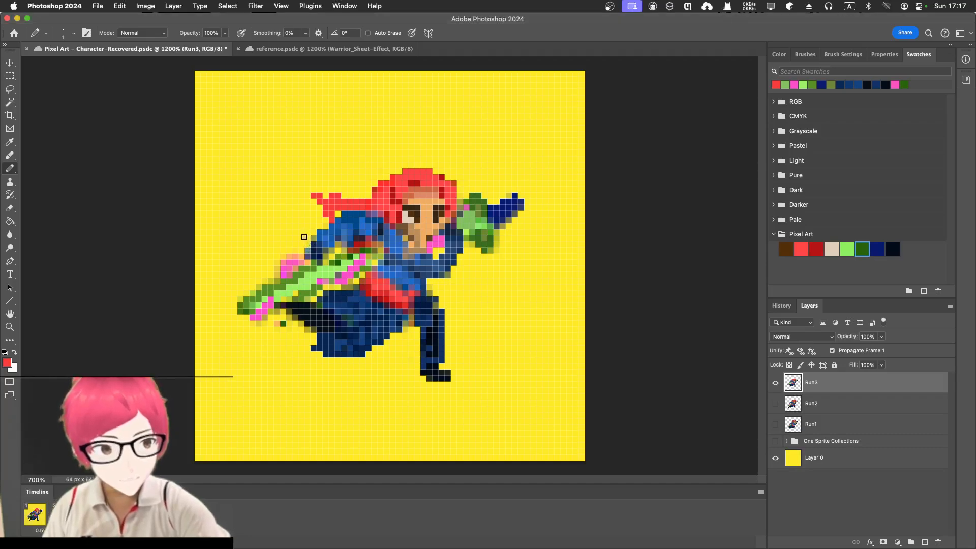
{"action": "left_click", "coordinate": [305, 233]}
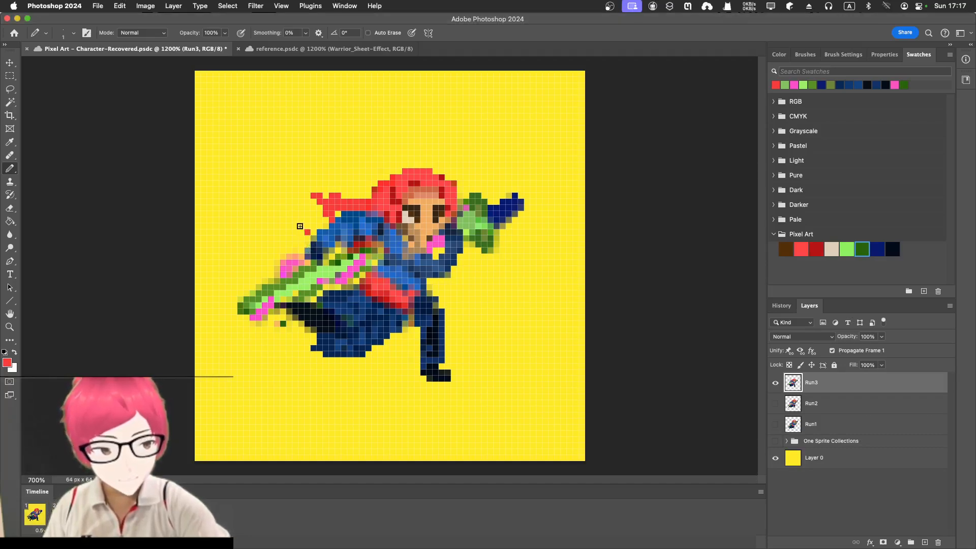
Step: Reshape the rear arm into a thin bent arm by erasing its outer and inner pixels and redrawing it in sampled dark blue
{"action": "key", "text": "e"}
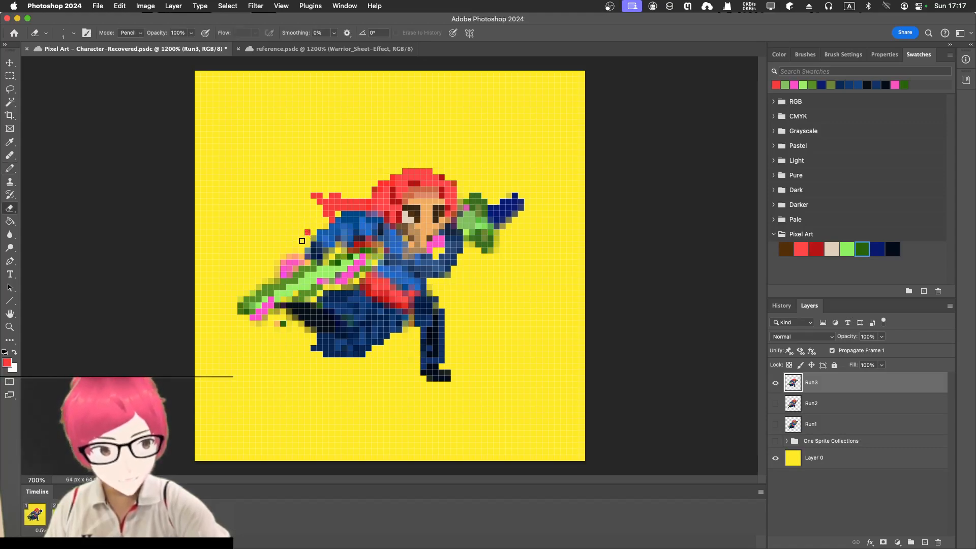
{"action": "mouse_move", "coordinate": [322, 226]}
{"action": "left_mouse_down"}
{"action": "mouse_move", "coordinate": [303, 252]}
{"action": "mouse_move", "coordinate": [331, 222]}
{"action": "mouse_move", "coordinate": [316, 258]}
{"action": "mouse_move", "coordinate": [333, 222]}
{"action": "left_mouse_up"}
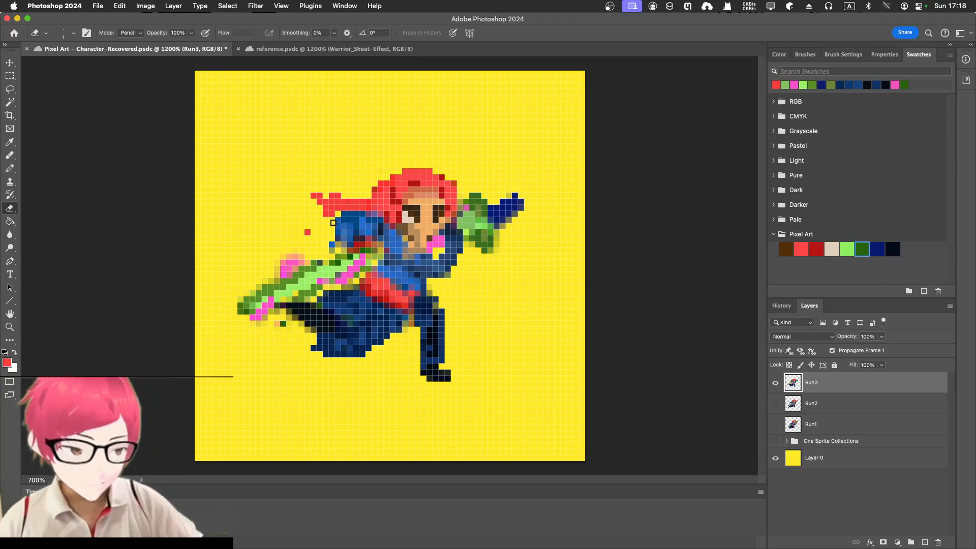
{"action": "key", "text": "b"}
{"action": "left_click", "coordinate": [339, 236], "text": "alt"}
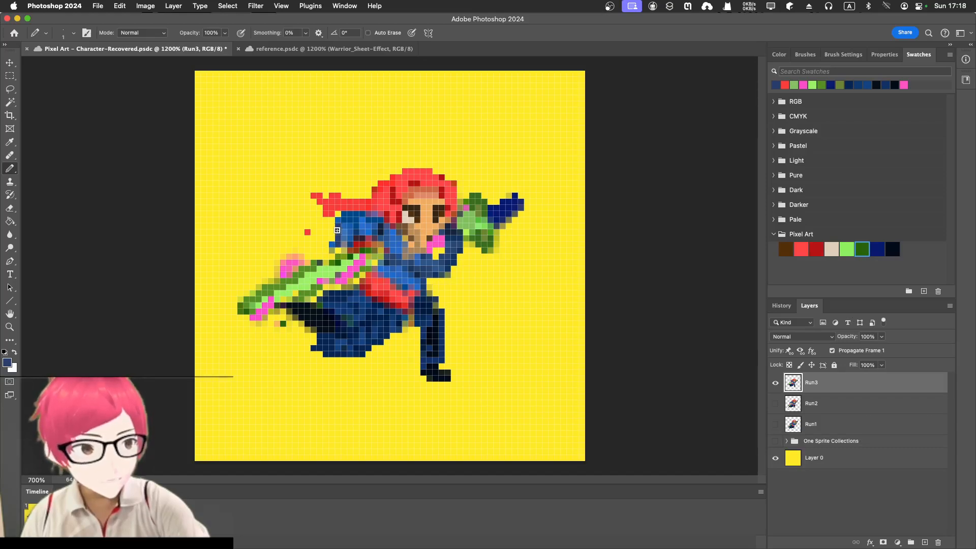
{"action": "mouse_move", "coordinate": [336, 231]}
{"action": "left_mouse_down"}
{"action": "mouse_move", "coordinate": [332, 250]}
{"action": "mouse_move", "coordinate": [344, 238]}
{"action": "mouse_move", "coordinate": [341, 229]}
{"action": "mouse_move", "coordinate": [329, 254]}
{"action": "mouse_move", "coordinate": [337, 253]}
{"action": "left_mouse_up"}
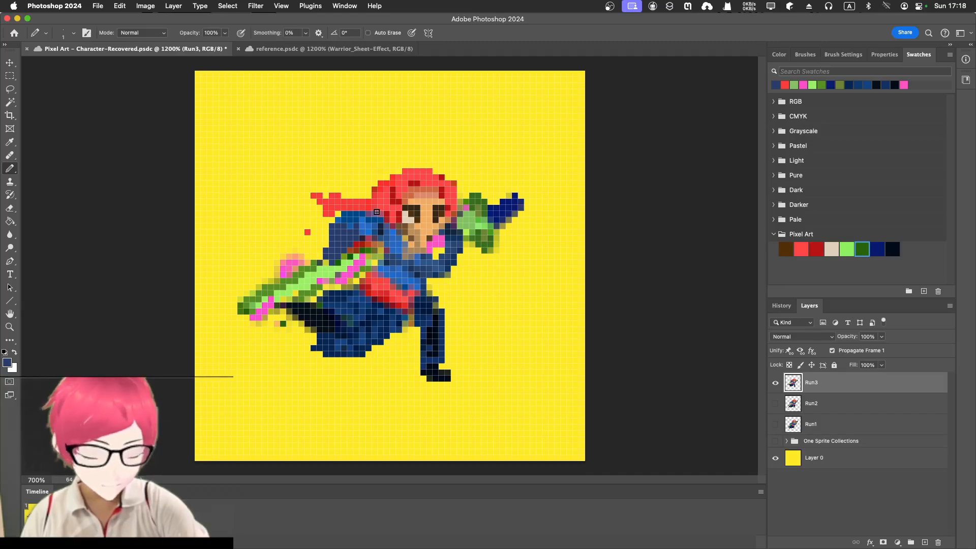
{"action": "key", "text": "e"}
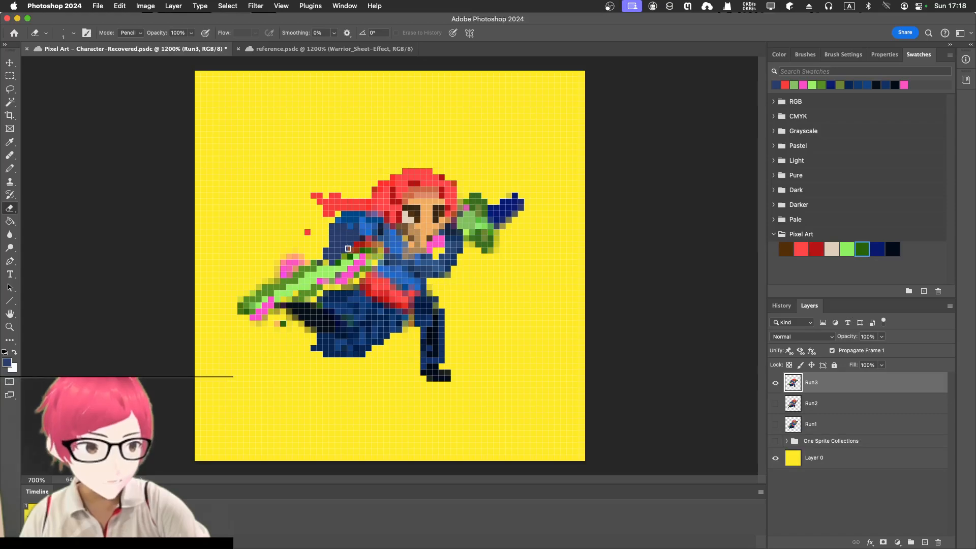
{"action": "mouse_move", "coordinate": [351, 253]}
{"action": "left_mouse_down"}
{"action": "mouse_move", "coordinate": [363, 235]}
{"action": "mouse_move", "coordinate": [379, 245]}
{"action": "mouse_move", "coordinate": [368, 239]}
{"action": "left_mouse_up"}
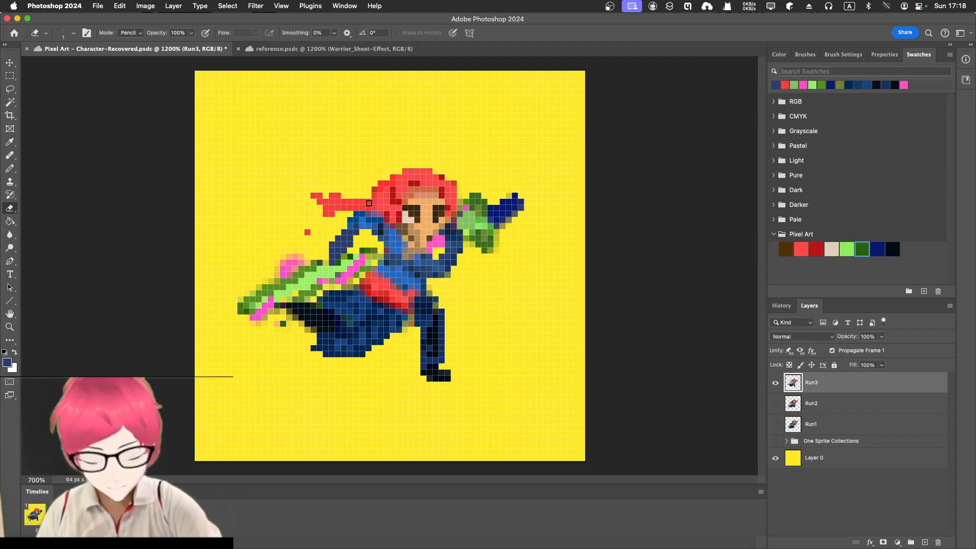
Step: Shade the upper part of the bent rear arm with brighter blue sampled from the shoulder
{"action": "key", "text": "i"}
{"action": "left_click", "coordinate": [350, 230]}
{"action": "left_click", "coordinate": [349, 219]}
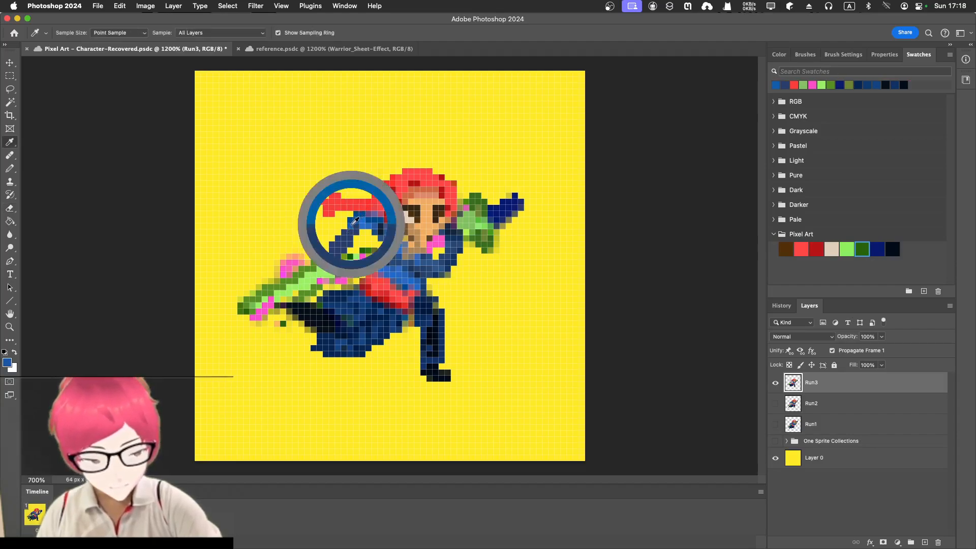
{"action": "key", "text": "b"}
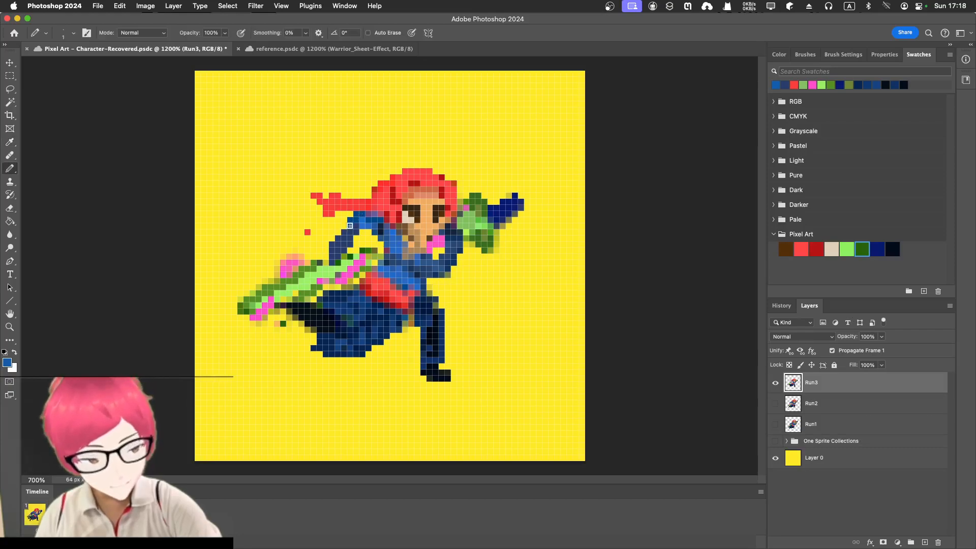
{"action": "left_click_drag", "start_coordinate": [344, 232], "coordinate": [350, 224]}
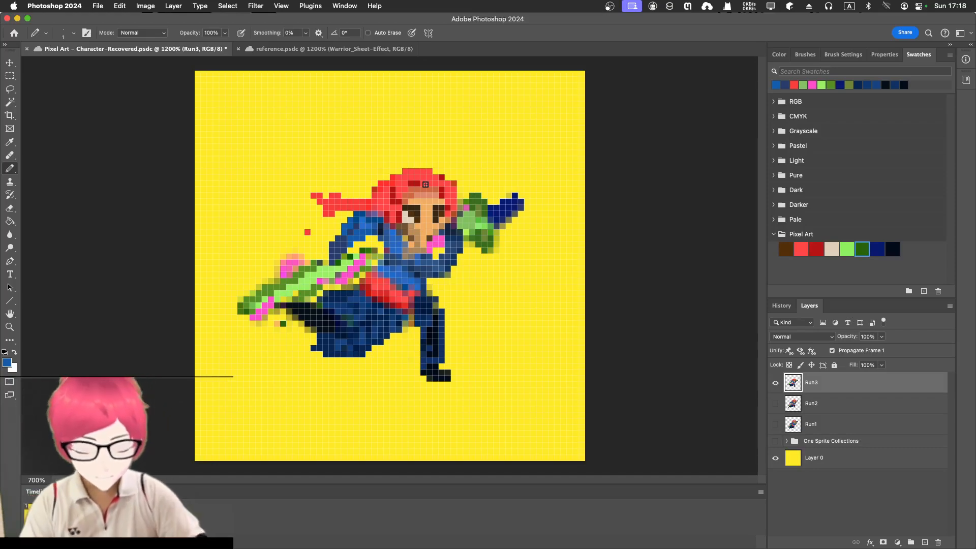
Step: Extend the rear foot behind the sword with near-black sampled from the leg, and erase the stray red pixel beside the arm
{"action": "left_click", "coordinate": [293, 305], "text": "alt"}
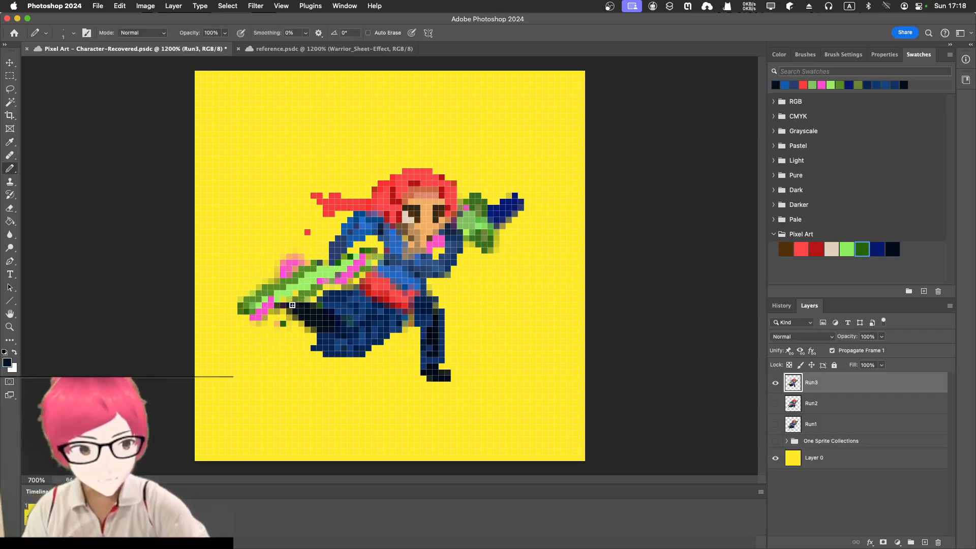
{"action": "mouse_move", "coordinate": [284, 305]}
{"action": "left_mouse_down"}
{"action": "mouse_move", "coordinate": [272, 316]}
{"action": "mouse_move", "coordinate": [302, 299]}
{"action": "mouse_move", "coordinate": [264, 317]}
{"action": "left_mouse_up"}
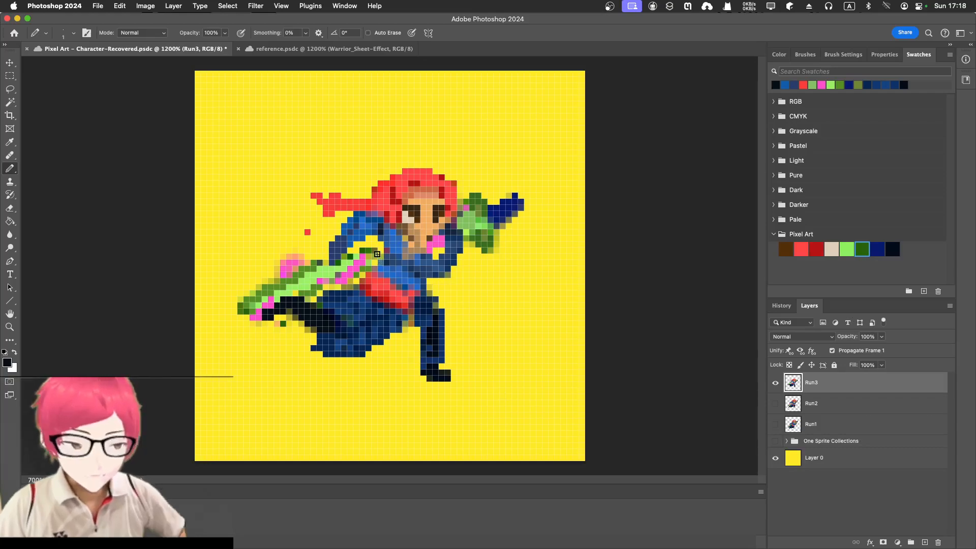
{"action": "key", "text": "e"}
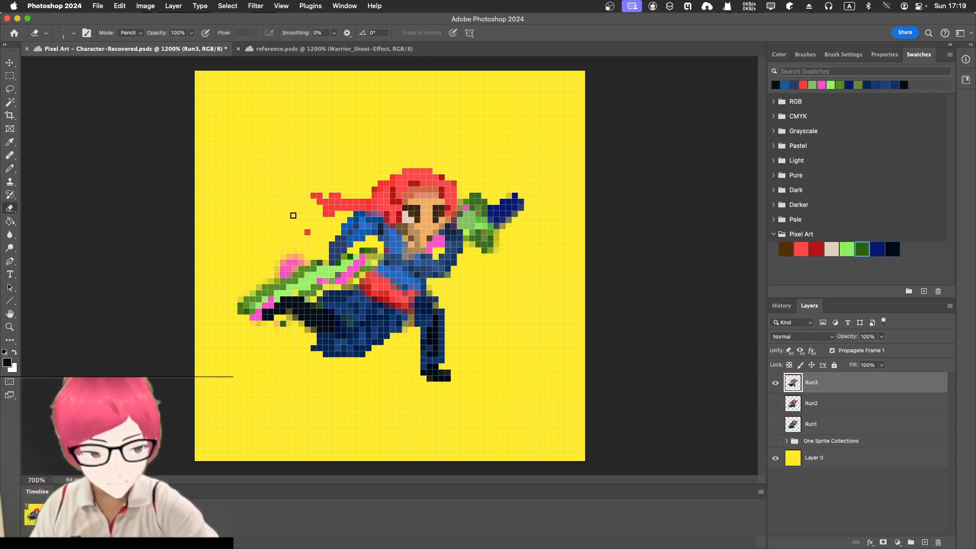
Step: Shade the streaming hair strand in dark red sampled from the hair and erase surplus pixels along its upper edge
{"action": "key", "text": "i"}
{"action": "left_click", "coordinate": [394, 198]}
{"action": "key", "text": "b"}
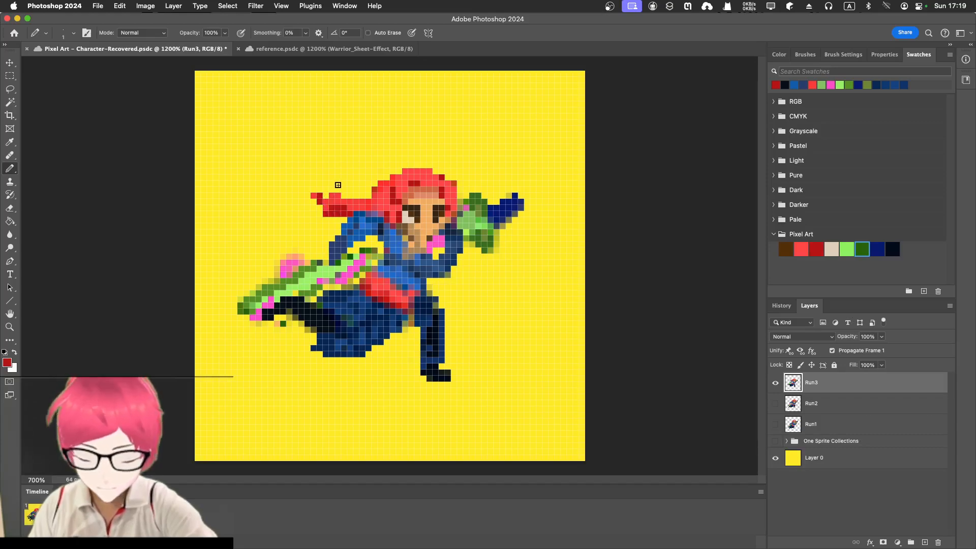
{"action": "key", "text": "e"}
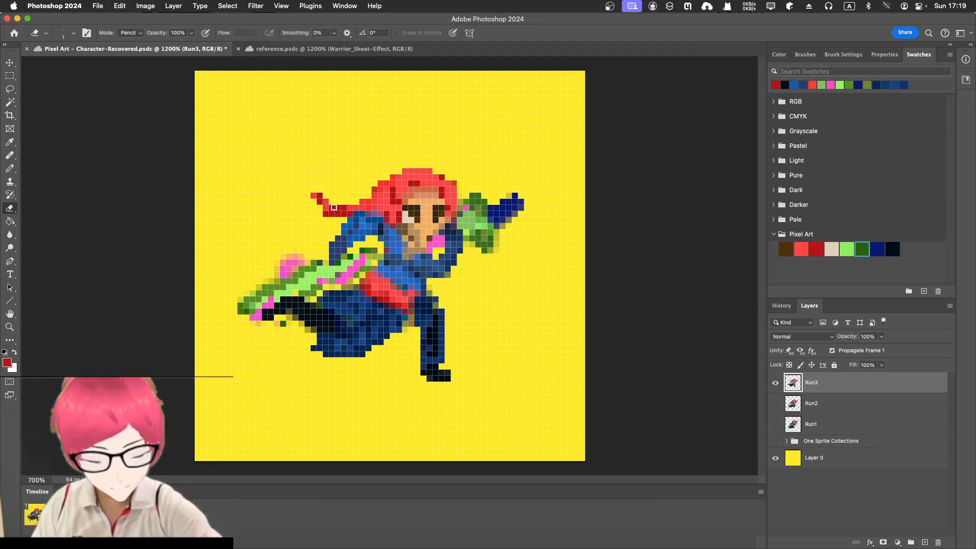
Step: Redraw the hair strand's tip and edges in light red sampled from the strand
{"action": "key", "text": "b"}
{"action": "left_click", "coordinate": [350, 206], "text": "alt"}
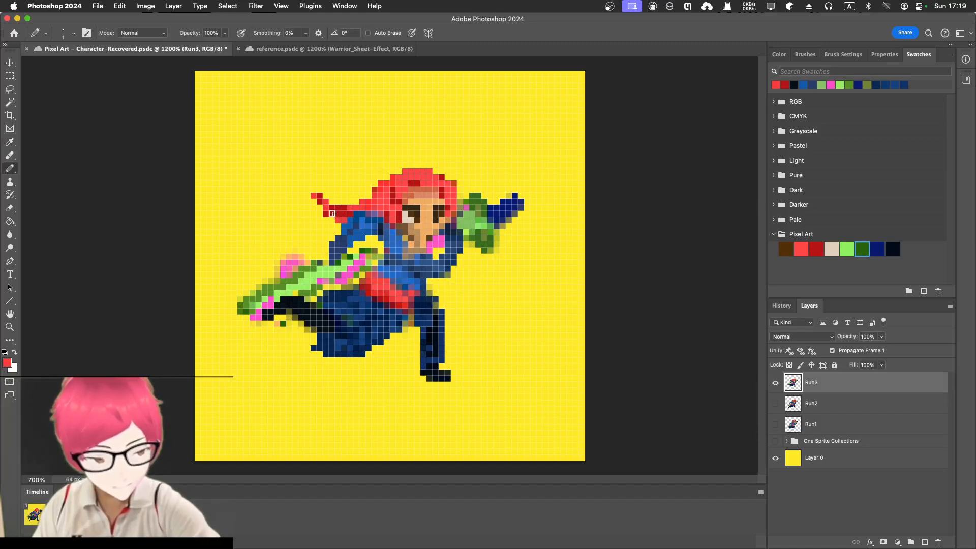
{"action": "left_click_drag", "start_coordinate": [314, 199], "coordinate": [338, 227]}
{"action": "left_click", "coordinate": [325, 208]}
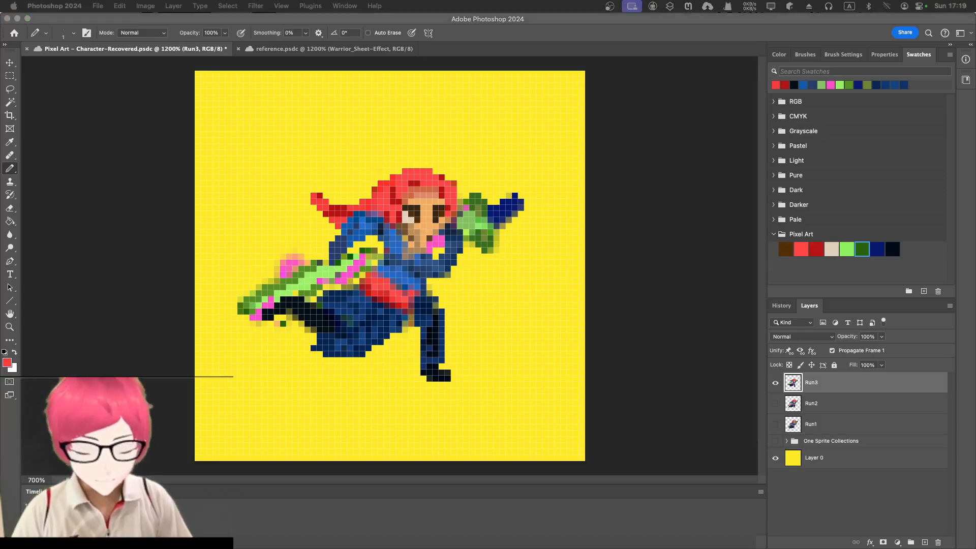
Step: Play the run animation to check its motion, and stop playback
{"action": "key", "text": "super+Tab"}
{"action": "key", "text": "space"}
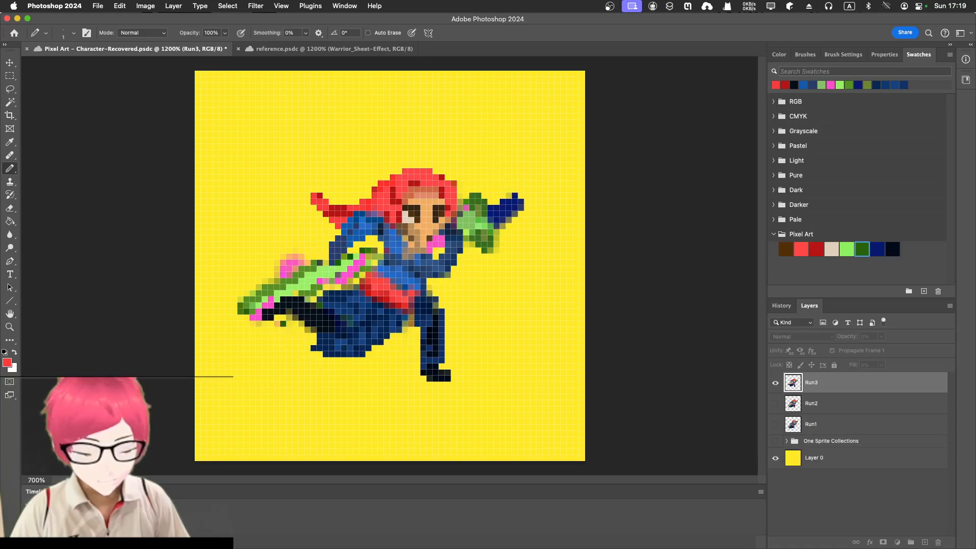
{"action": "key", "text": "space"}
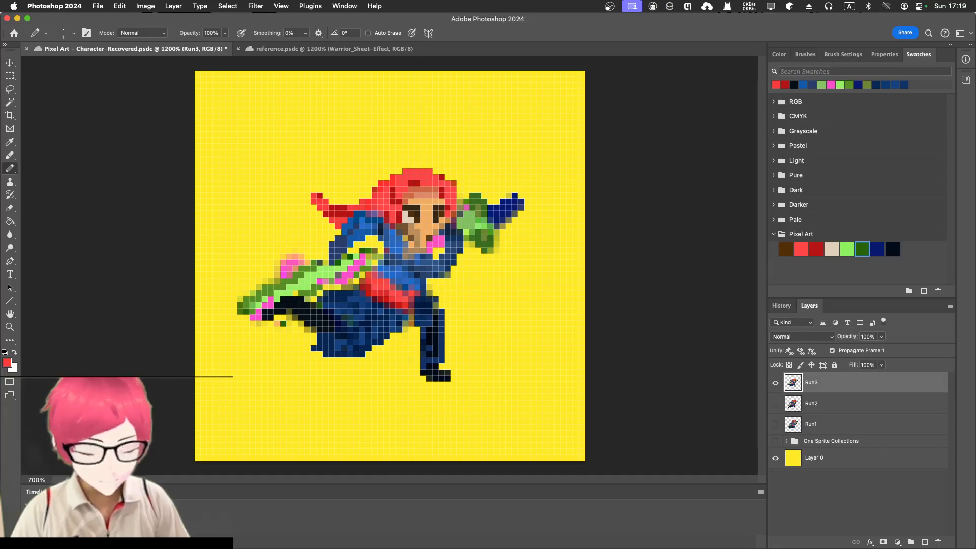
Step: Set layer visibility across the animation frames so the first shows only Run1, the second only Run2 and the third only Run3
{"action": "left_click", "coordinate": [36, 510]}
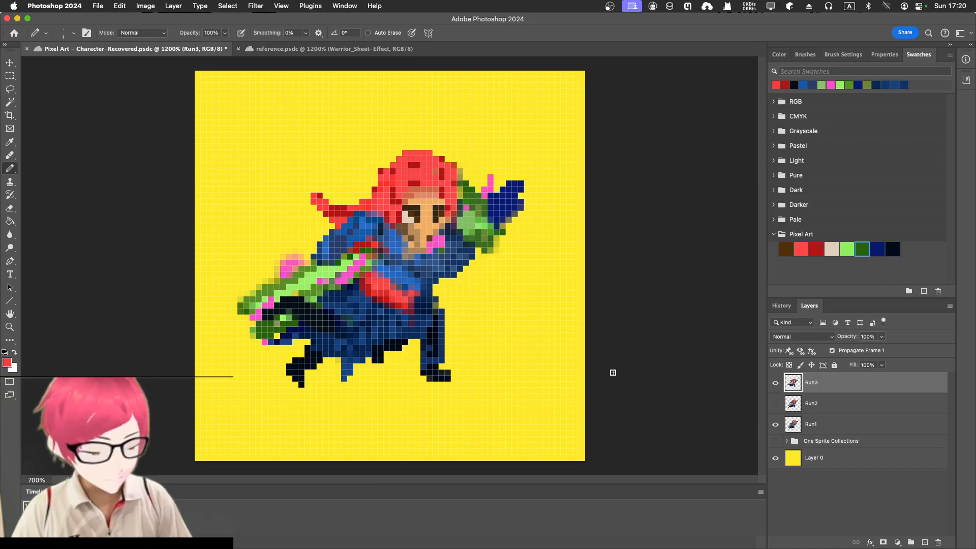
{"action": "left_click", "coordinate": [775, 382]}
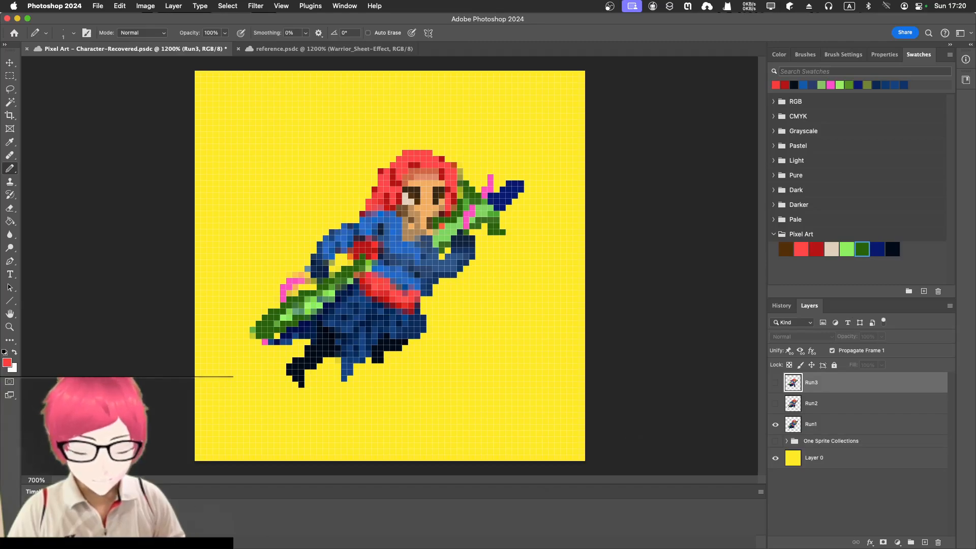
{"action": "left_click", "coordinate": [775, 404]}
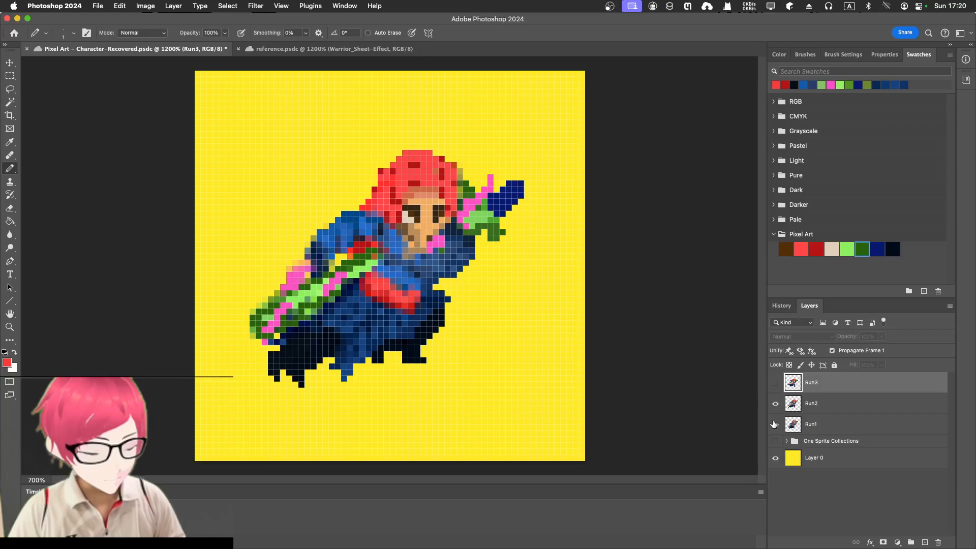
{"action": "left_click", "coordinate": [774, 425]}
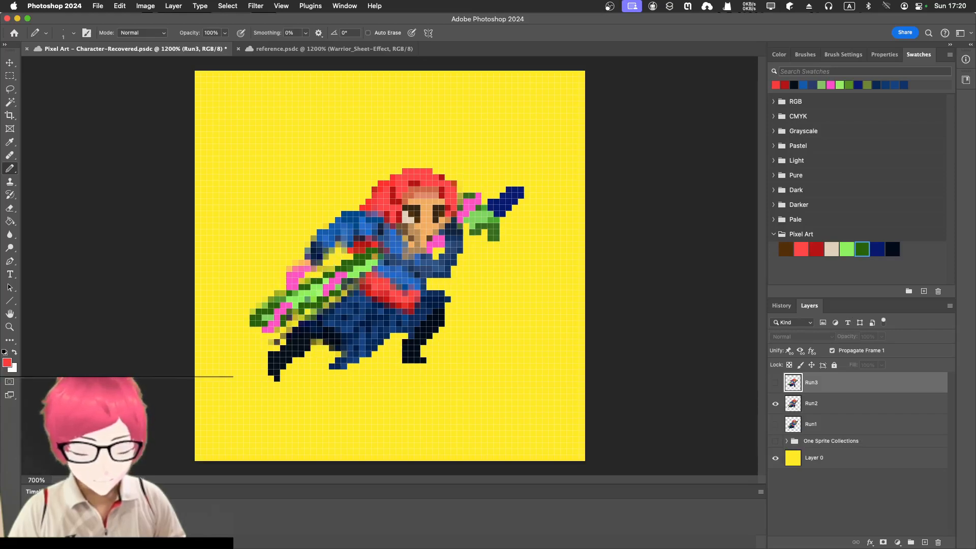
{"action": "left_click", "coordinate": [775, 382]}
{"action": "left_click", "coordinate": [775, 404]}
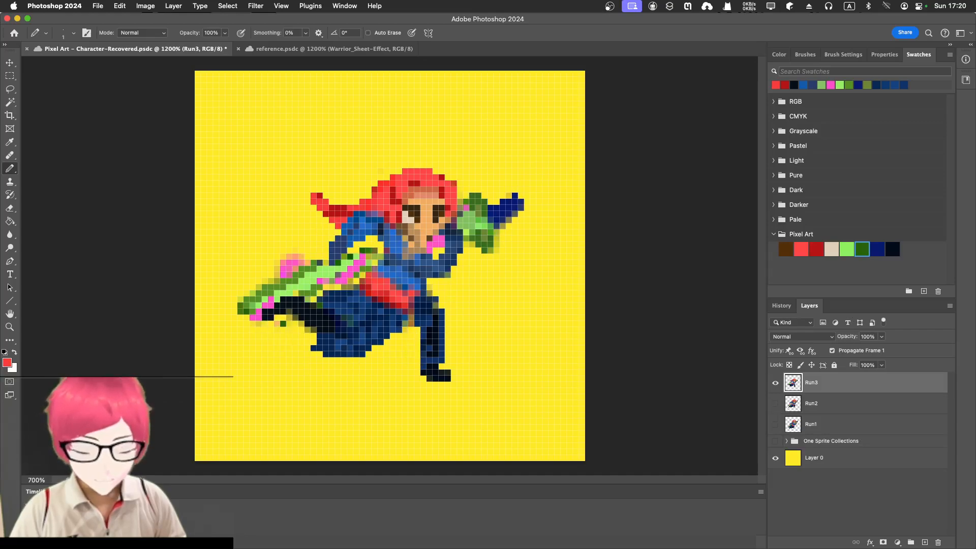
Step: Play the run animation and review the Run1 and Run2 frames, selecting the layer that belongs to each
{"action": "key", "text": "space"}
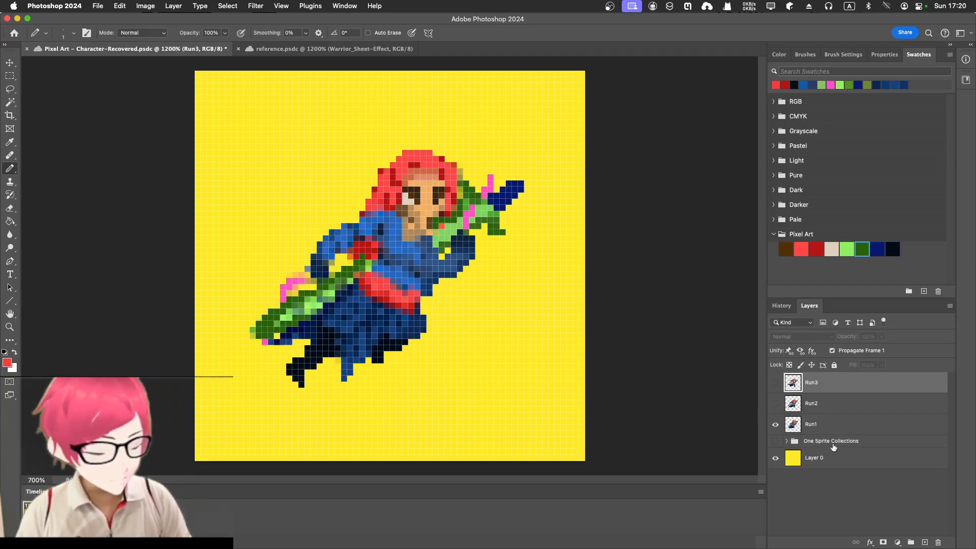
{"action": "left_click", "coordinate": [805, 429]}
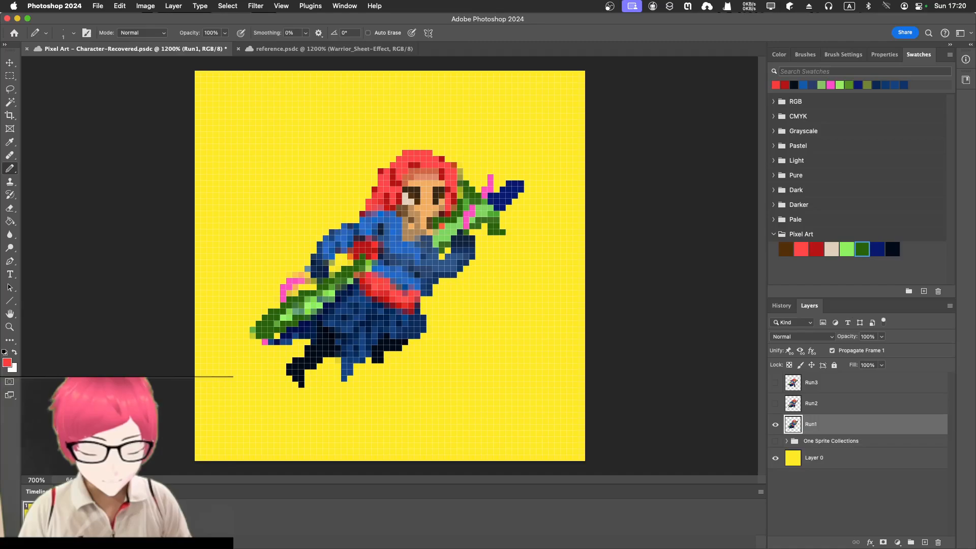
{"action": "left_click", "coordinate": [824, 404]}
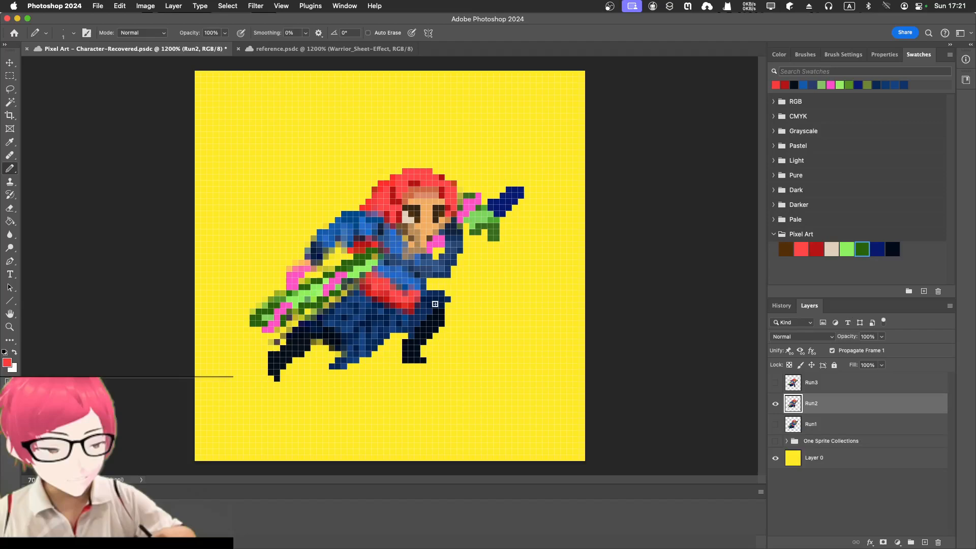
{"action": "key", "text": "space"}
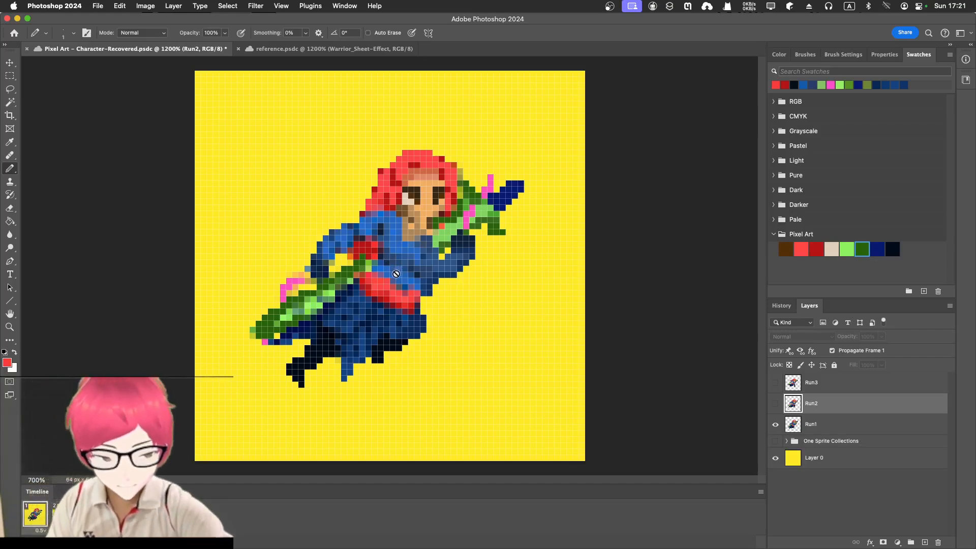
{"action": "left_click", "coordinate": [810, 424]}
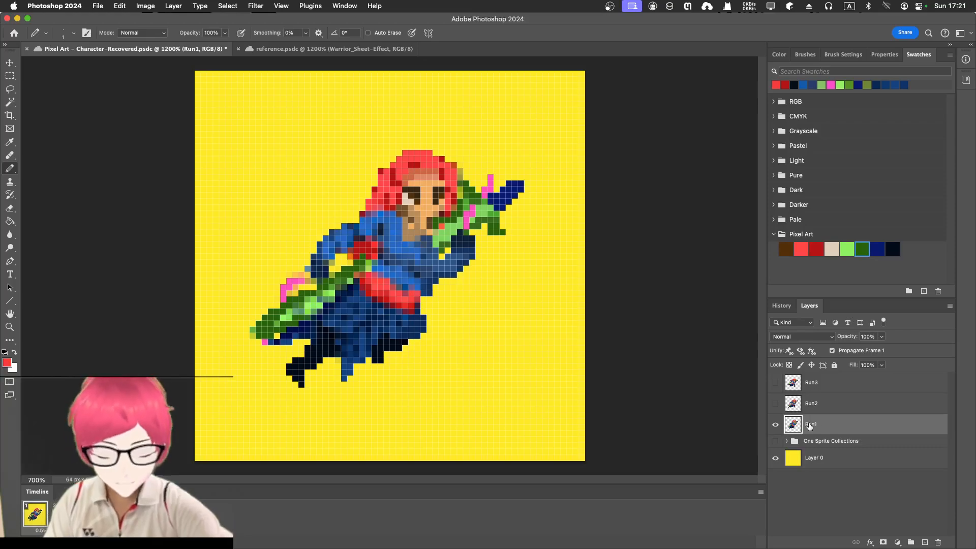
Step: Repaint the lower shirt and red sash on Run1 using the blue and light red sampled from them
{"action": "key", "text": "i"}
{"action": "left_click", "coordinate": [392, 276]}
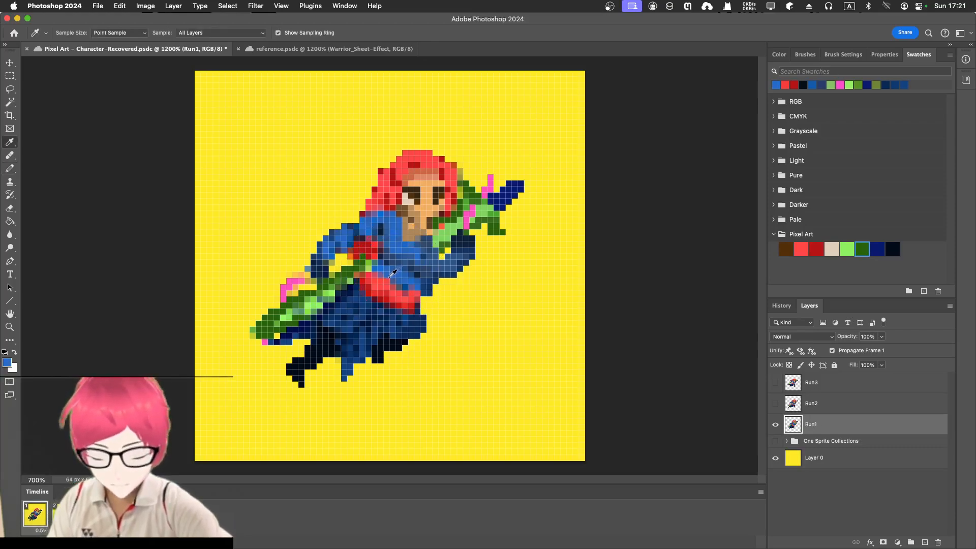
{"action": "key", "text": "b"}
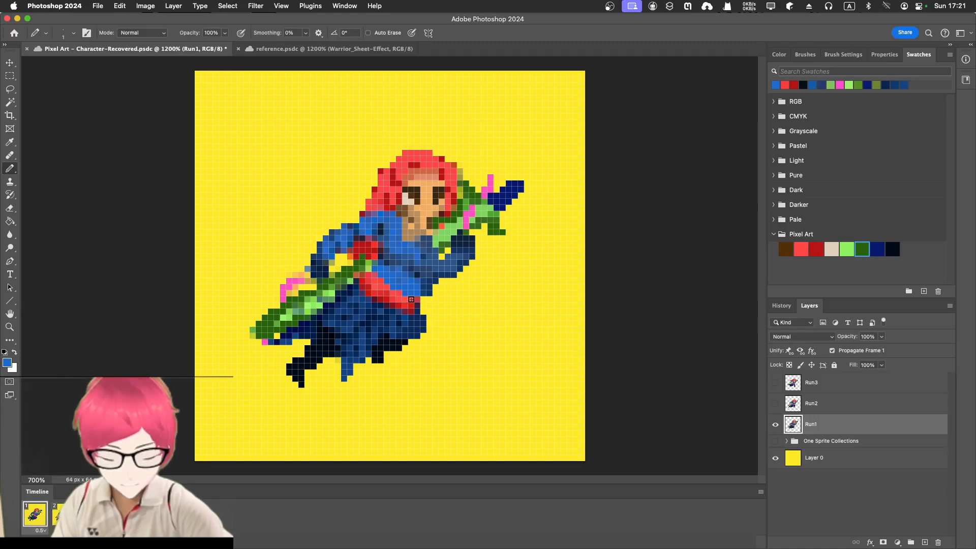
{"action": "key", "text": "i"}
{"action": "left_click", "coordinate": [413, 296]}
{"action": "key", "text": "b"}
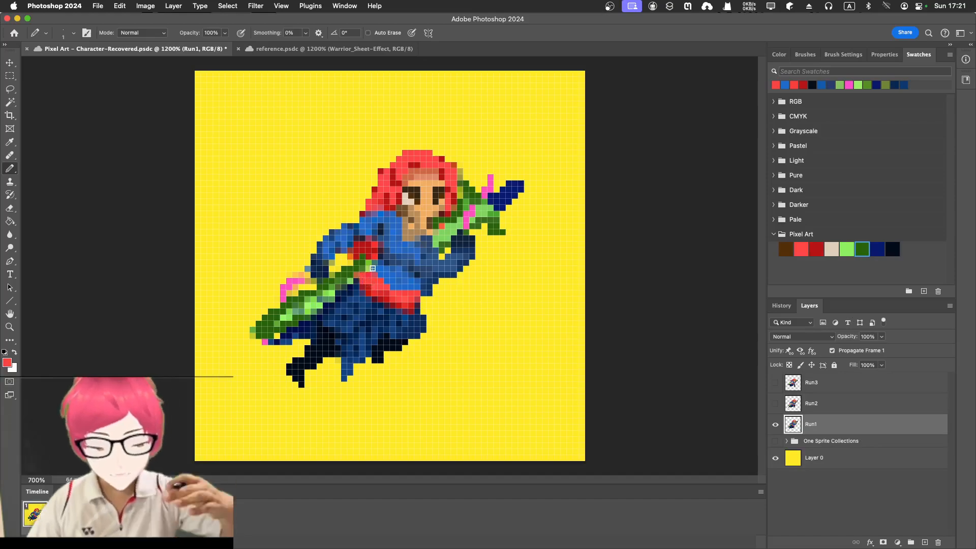
Step: Repaint the sash and the lower shirt above it on Run3 in light red and blue sampled from the character
{"action": "key", "text": "space"}
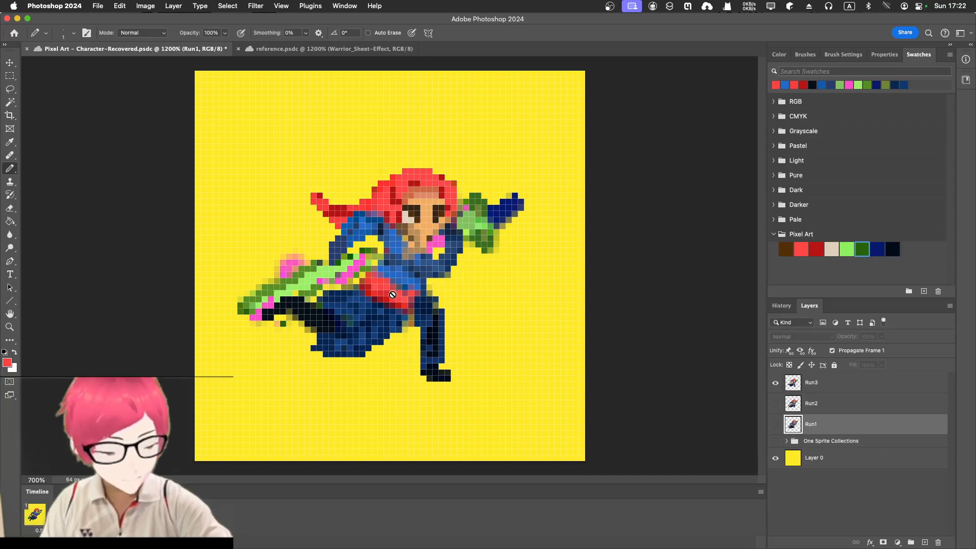
{"action": "left_click", "coordinate": [816, 392]}
{"action": "key", "text": "i"}
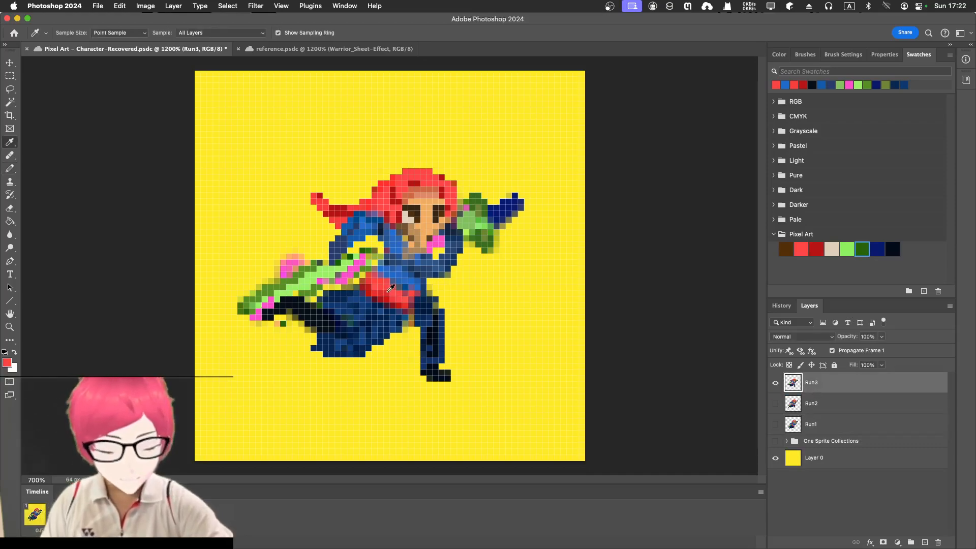
{"action": "left_click", "coordinate": [390, 288]}
{"action": "key", "text": "b"}
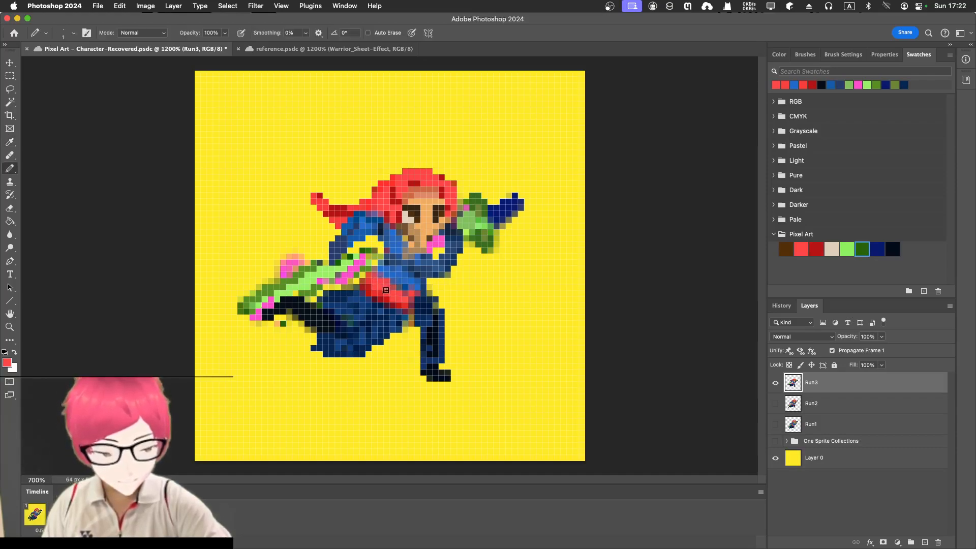
{"action": "key", "text": "i"}
{"action": "left_click", "coordinate": [391, 278]}
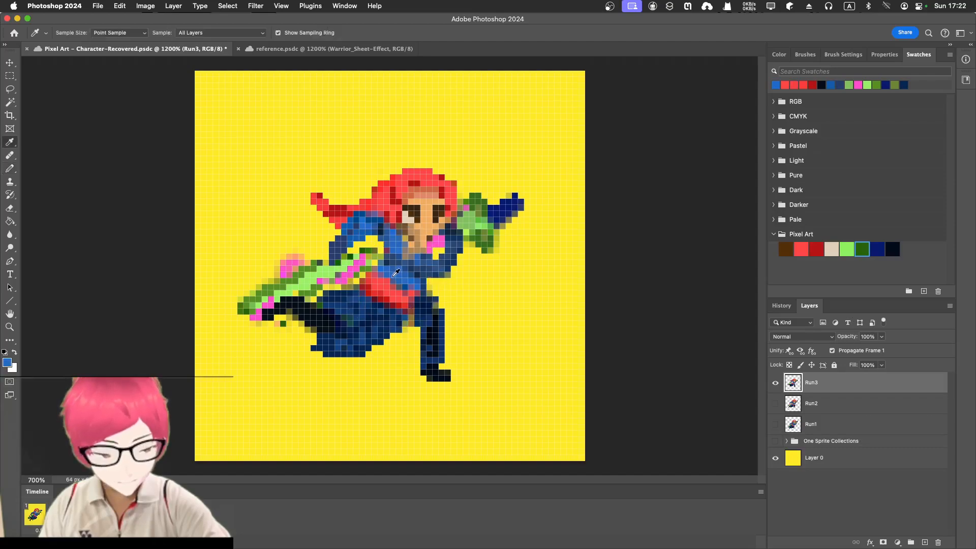
{"action": "key", "text": "b"}
{"action": "left_click", "coordinate": [377, 276]}
{"action": "left_click", "coordinate": [387, 282]}
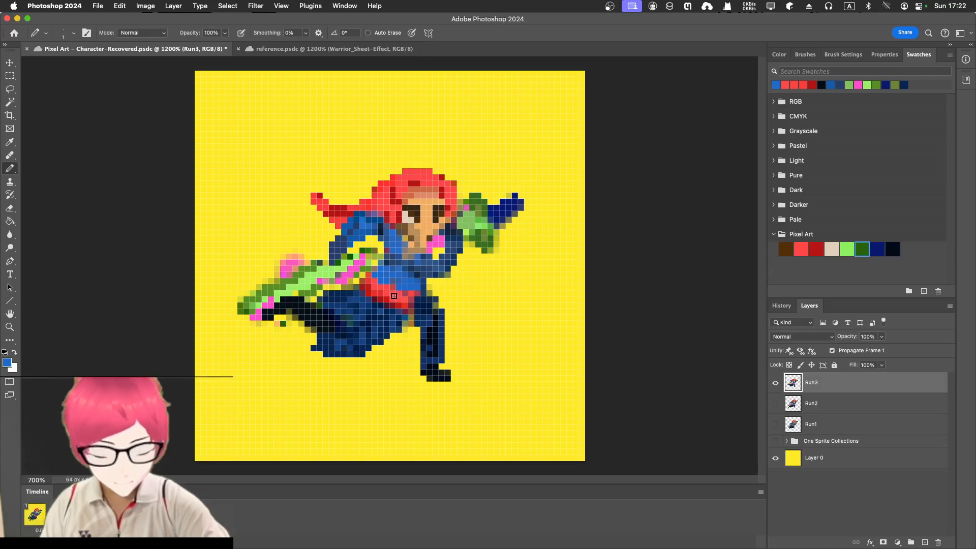
Step: Shade the sash on Run3 with dark red sampled from its lower edge
{"action": "key", "text": "i"}
{"action": "left_click", "coordinate": [401, 301]}
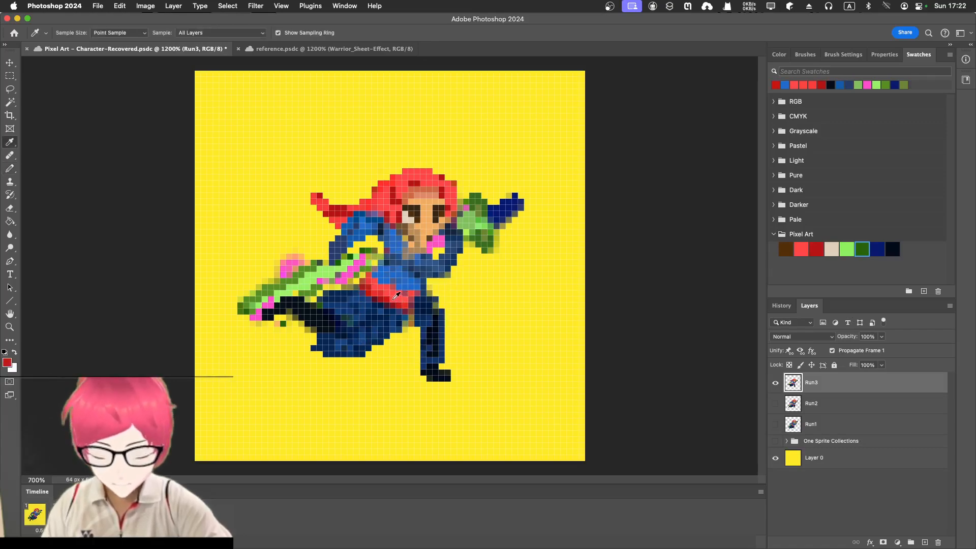
{"action": "key", "text": "b"}
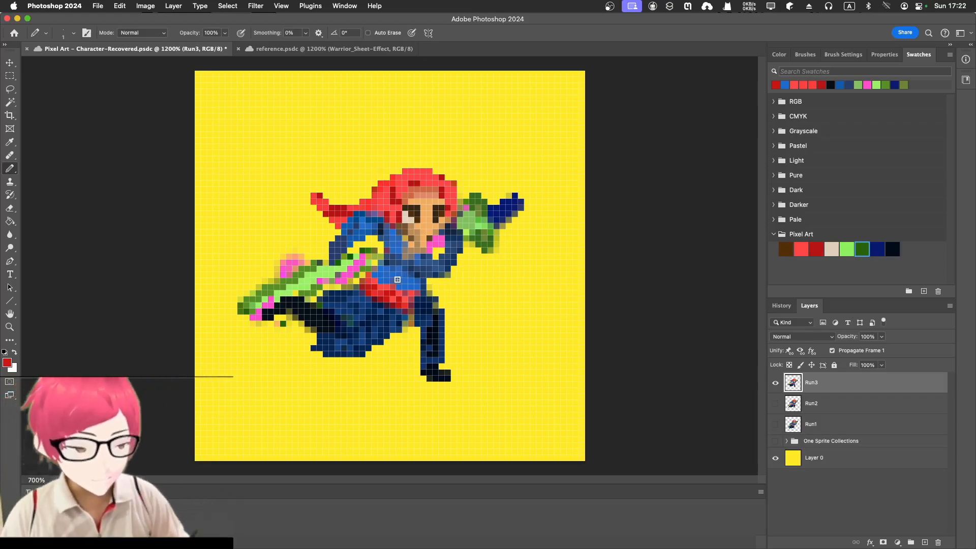
Step: Draw a shadow line under the front arm on Run1 in the first frame, using dark navy sampled from the torso
{"action": "left_click", "coordinate": [31, 512]}
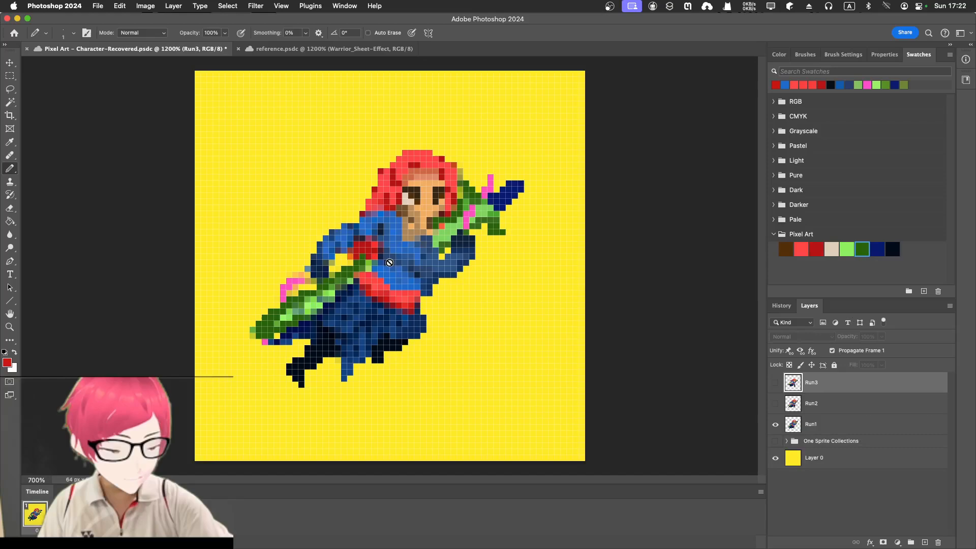
{"action": "left_click", "coordinate": [808, 425]}
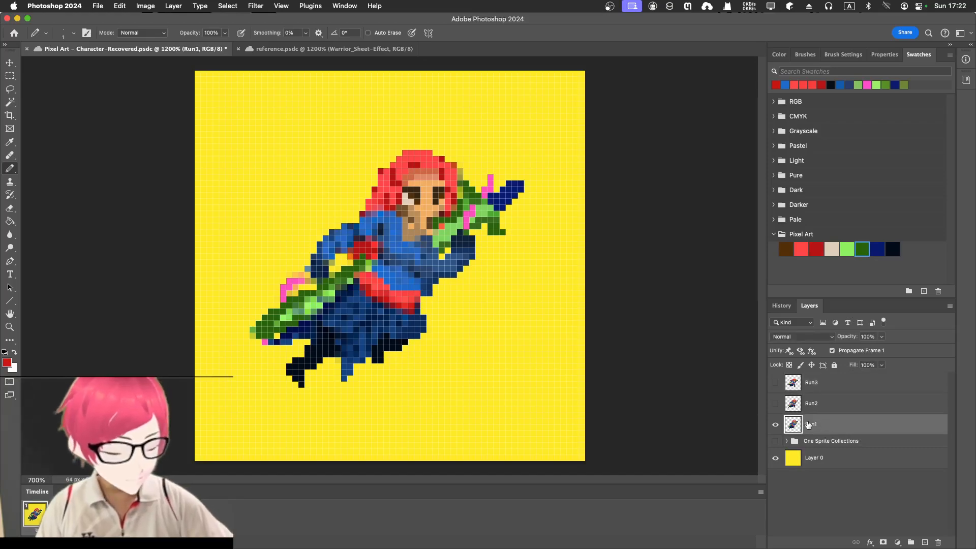
{"action": "key", "text": "i"}
{"action": "left_click", "coordinate": [387, 263]}
{"action": "key", "text": "b"}
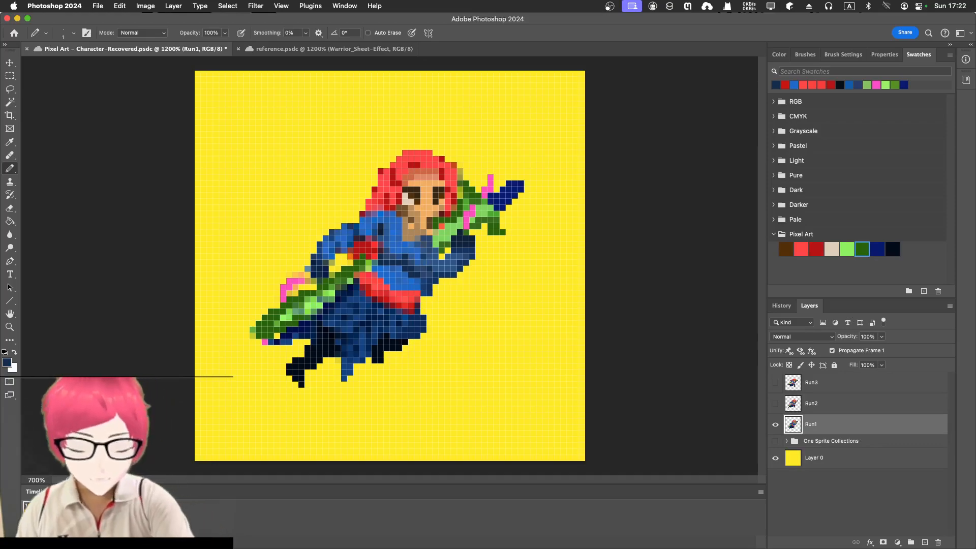
Step: Play the run animation to compare the torso across frames, and make Run3 the active layer
{"action": "key", "text": "space"}
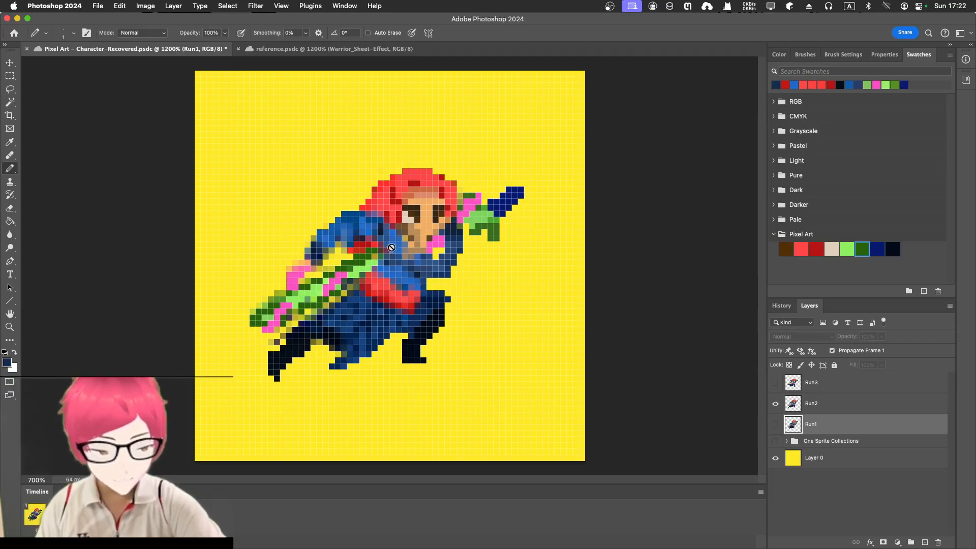
{"action": "left_click", "coordinate": [836, 400]}
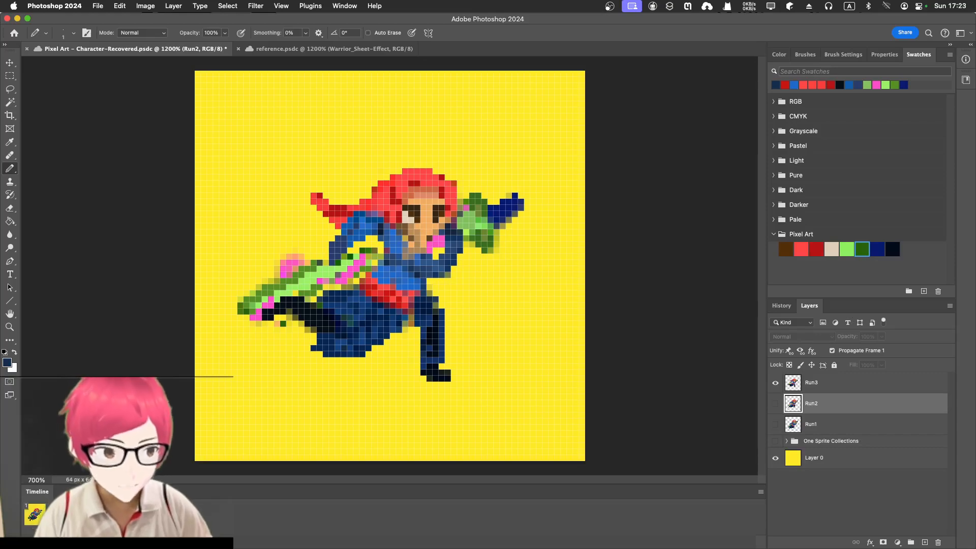
{"action": "left_click", "coordinate": [387, 257]}
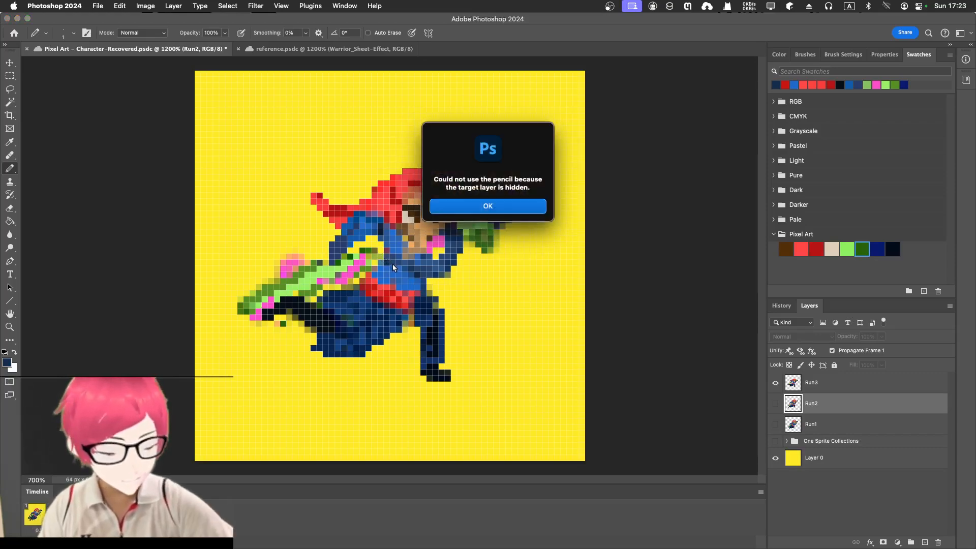
{"action": "left_click", "coordinate": [511, 205]}
{"action": "left_click", "coordinate": [839, 382]}
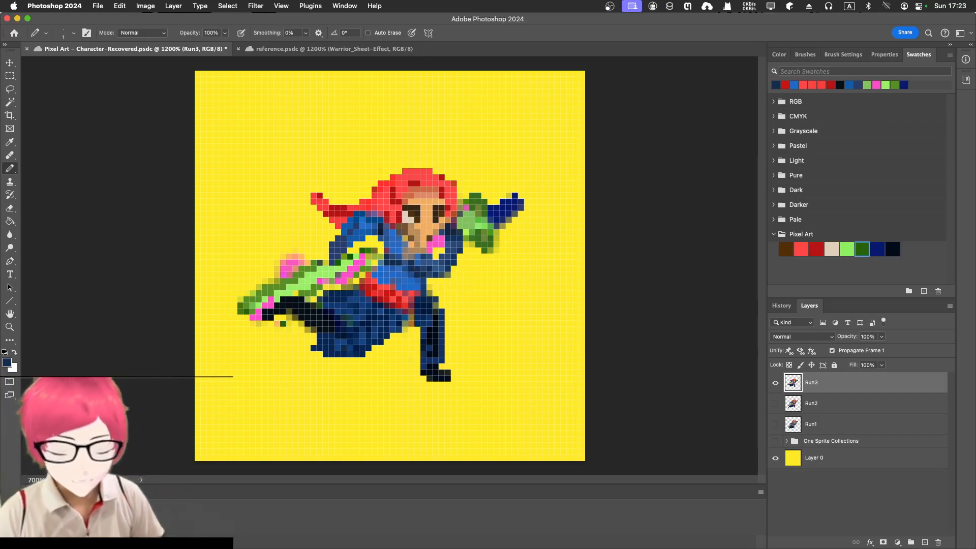
{"action": "key", "text": "space"}
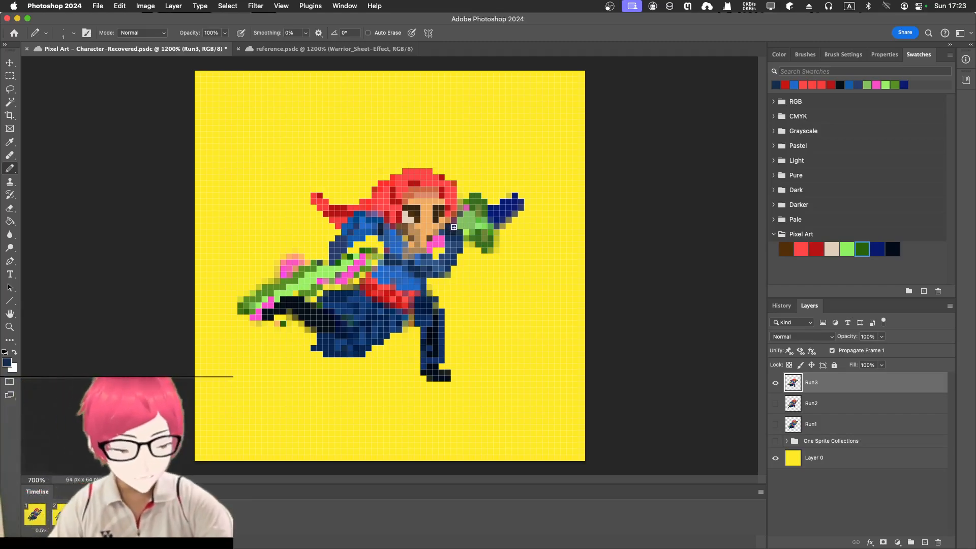
Step: Select the front forearm on Run3 with the Lasso, rotate it counterclockwise, move it closer to the face and deselect it
{"action": "key", "text": "l"}
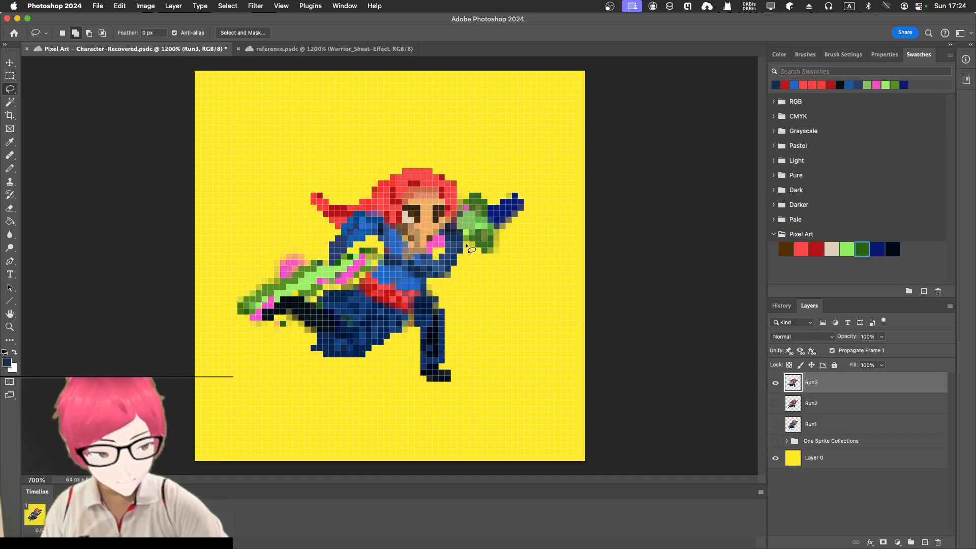
{"action": "mouse_move", "coordinate": [466, 249]}
{"action": "left_mouse_down"}
{"action": "mouse_move", "coordinate": [449, 220]}
{"action": "mouse_move", "coordinate": [441, 231]}
{"action": "mouse_move", "coordinate": [443, 283]}
{"action": "mouse_move", "coordinate": [463, 276]}
{"action": "mouse_move", "coordinate": [466, 249]}
{"action": "left_mouse_up"}
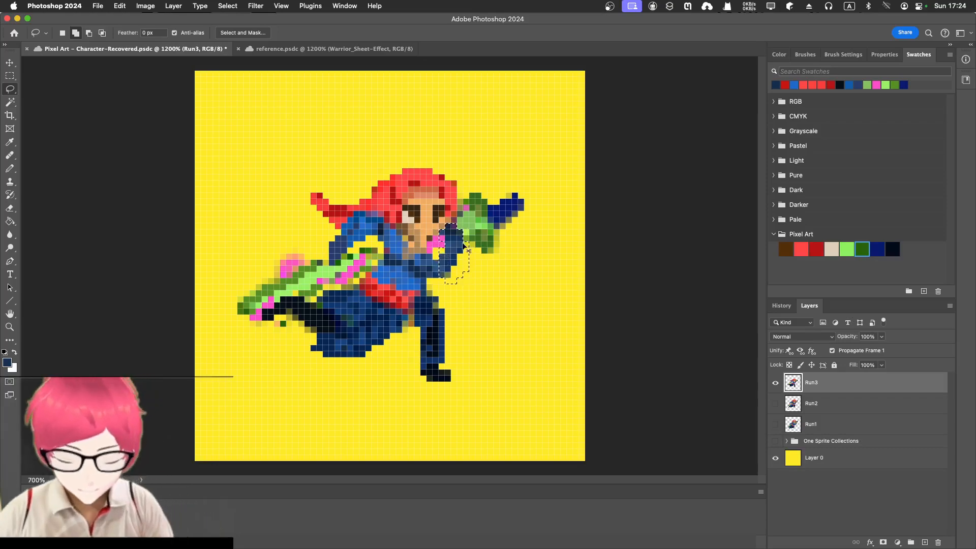
{"action": "key", "text": "super+t"}
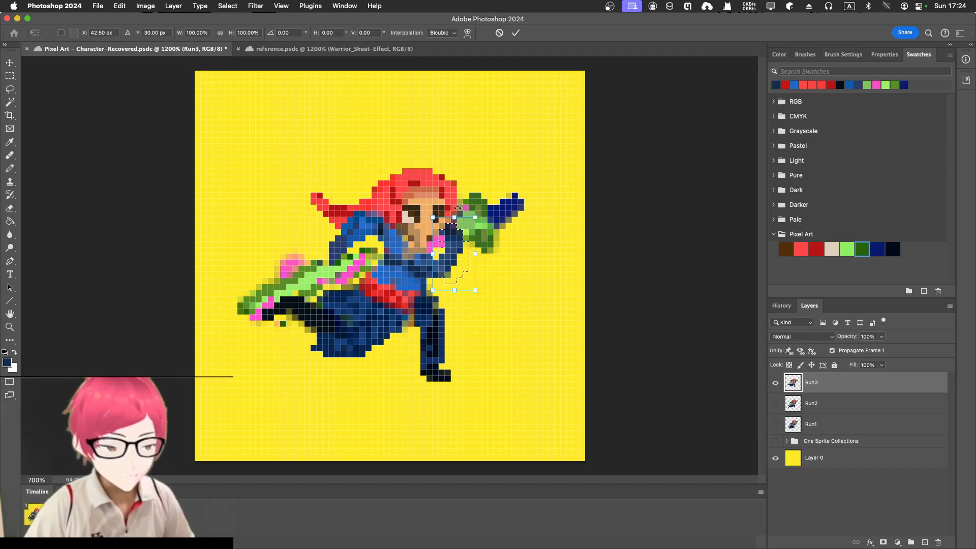
{"action": "left_click_drag", "start_coordinate": [457, 209], "coordinate": [424, 215]}
{"action": "left_click_drag", "start_coordinate": [458, 256], "coordinate": [449, 251]}
{"action": "left_click", "coordinate": [515, 33]}
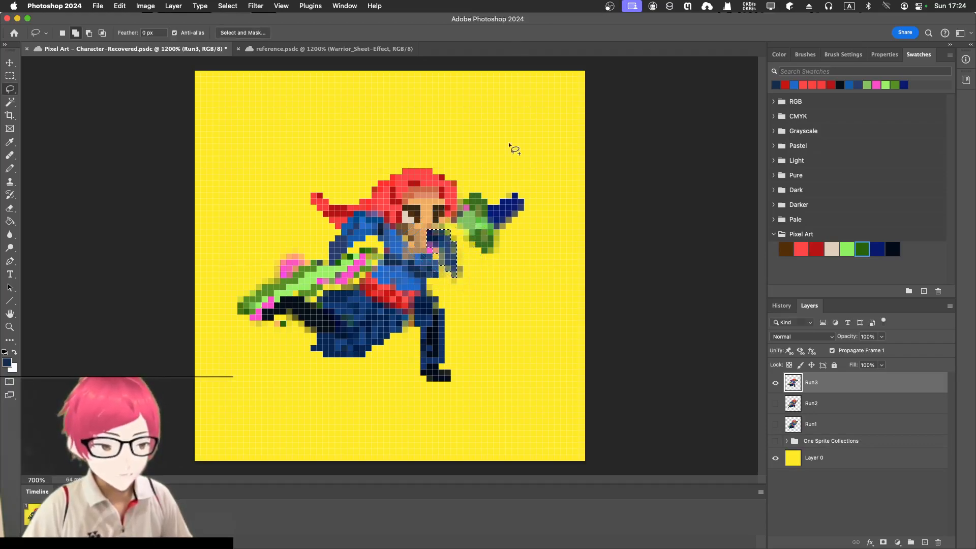
{"action": "left_click", "coordinate": [420, 277]}
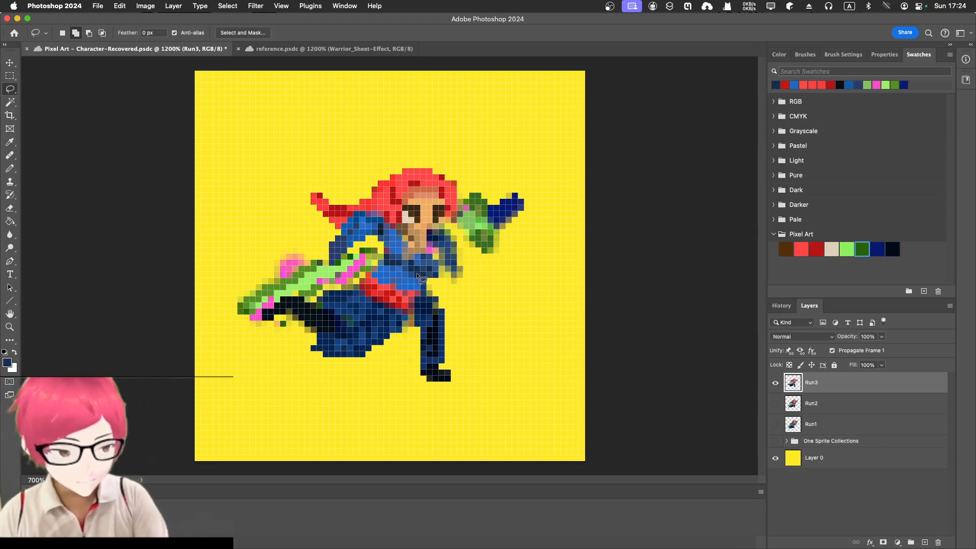
Step: Rebuild the front arm's elbow and forearm on Run3 in the muted blue sampled from the sleeve
{"action": "key", "text": "i"}
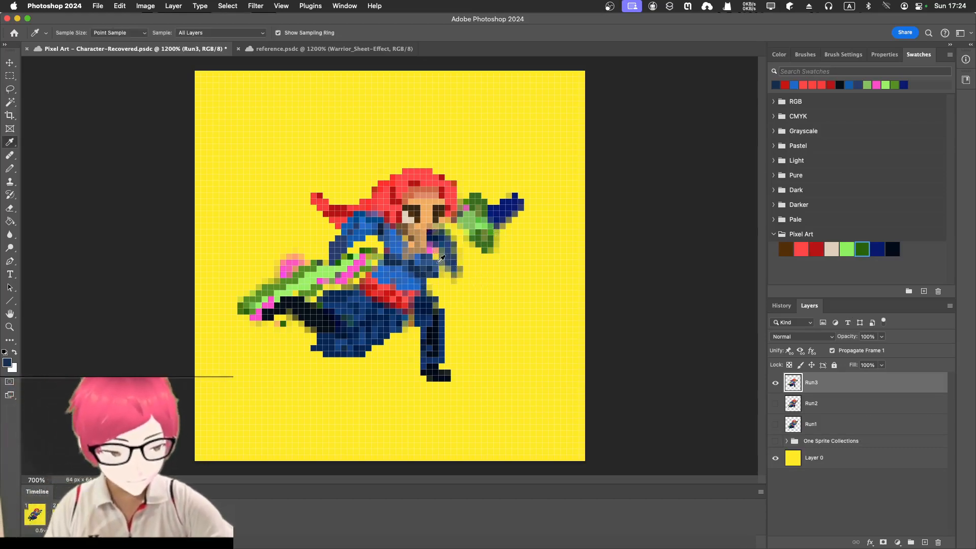
{"action": "left_click", "coordinate": [438, 264]}
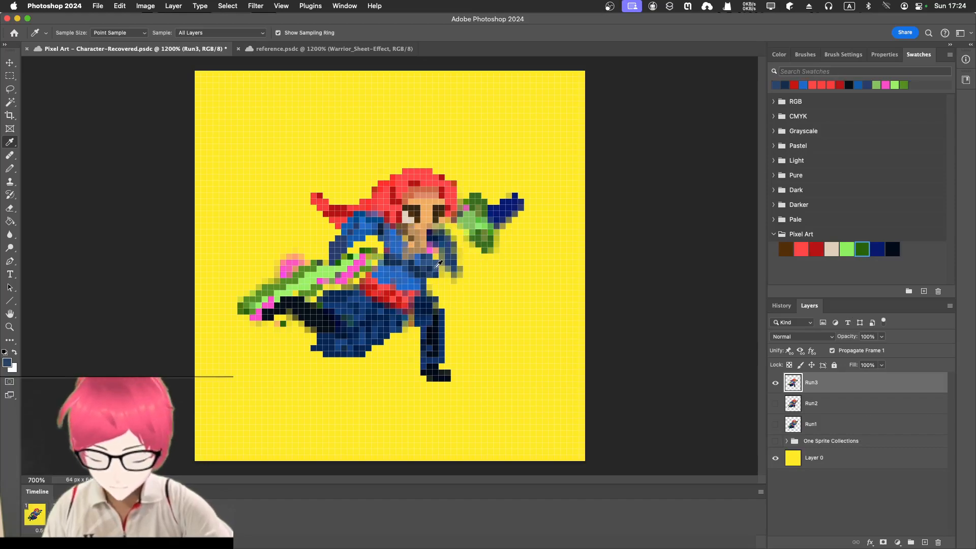
{"action": "key", "text": "b"}
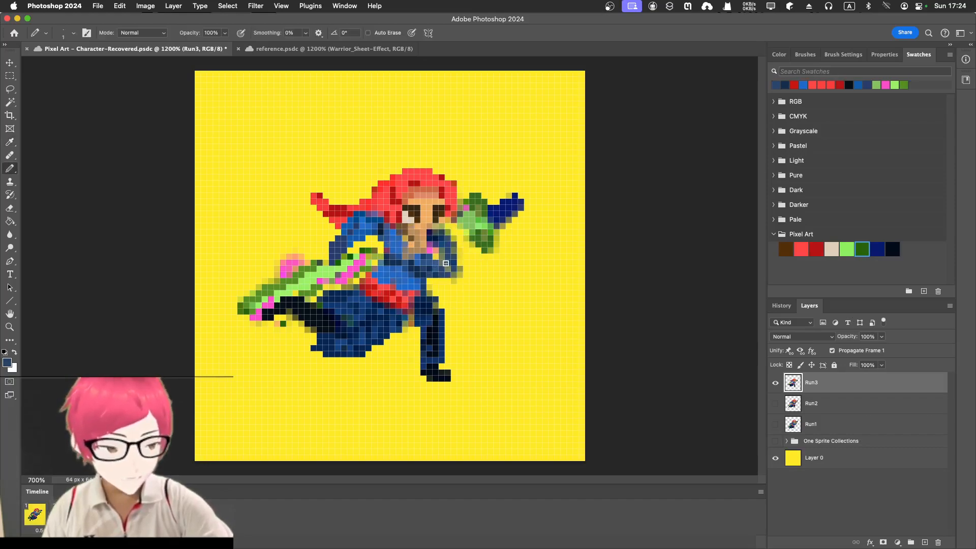
{"action": "left_click", "coordinate": [458, 269]}
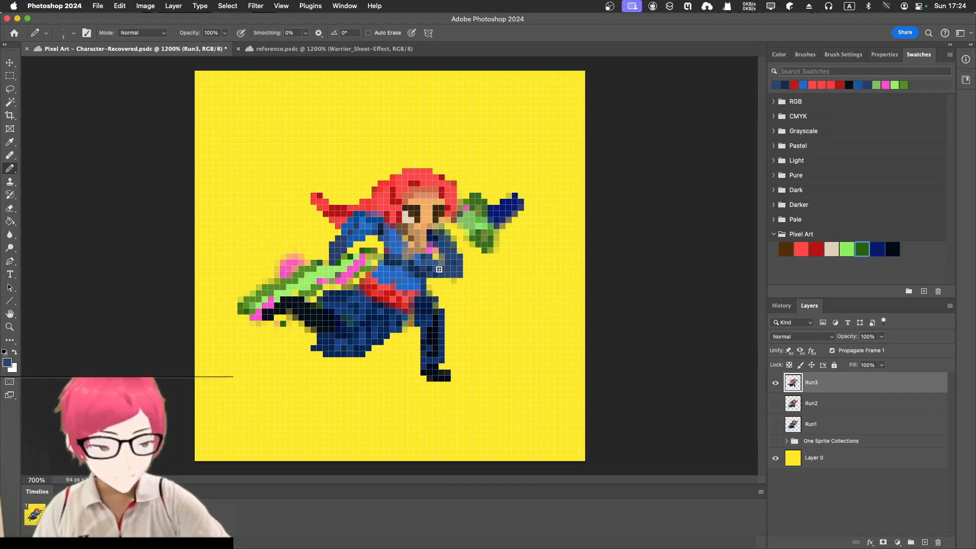
Step: Shade the bent front arm on Run3 with dark navy sampled from the sleeve
{"action": "key", "text": "i"}
{"action": "left_click", "coordinate": [435, 264]}
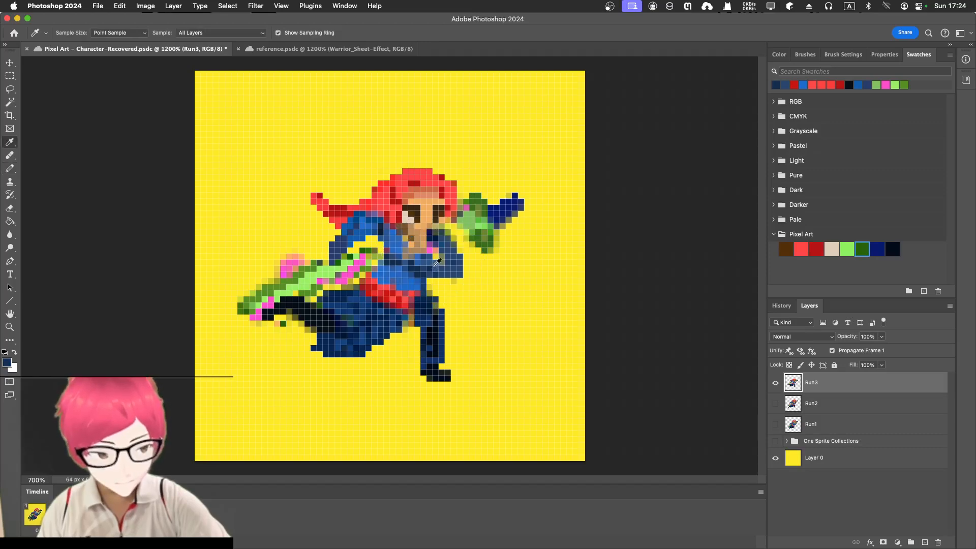
{"action": "key", "text": "b"}
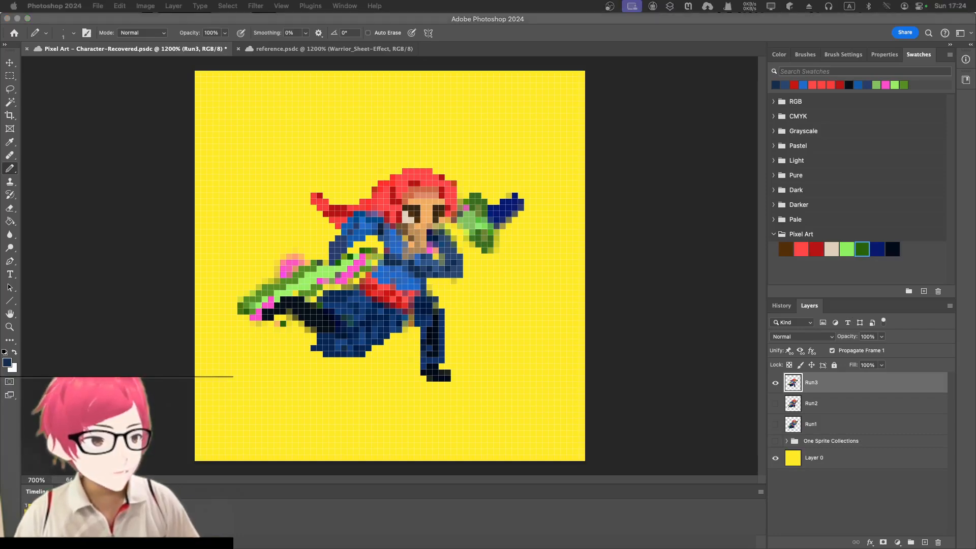
{"action": "left_click", "coordinate": [446, 231]}
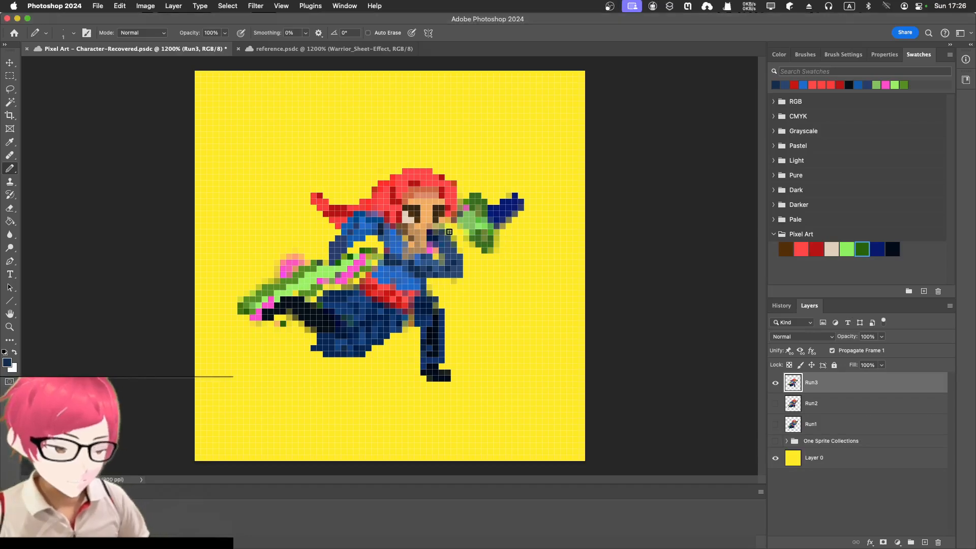
Step: Fill the gap between the face and the upper sword section on Run3 with light green sampled from the lower sword section
{"action": "key", "text": "i"}
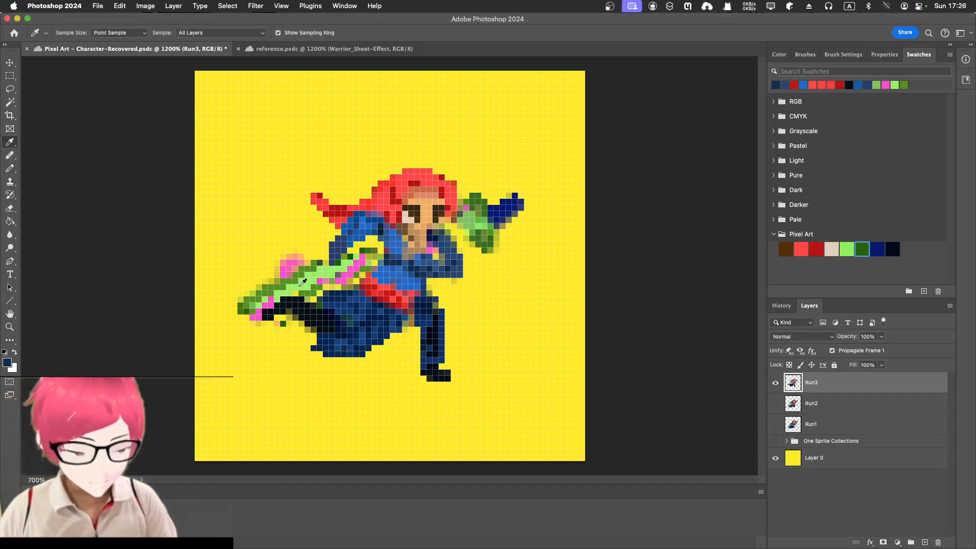
{"action": "left_click", "coordinate": [302, 285]}
{"action": "key", "text": "b"}
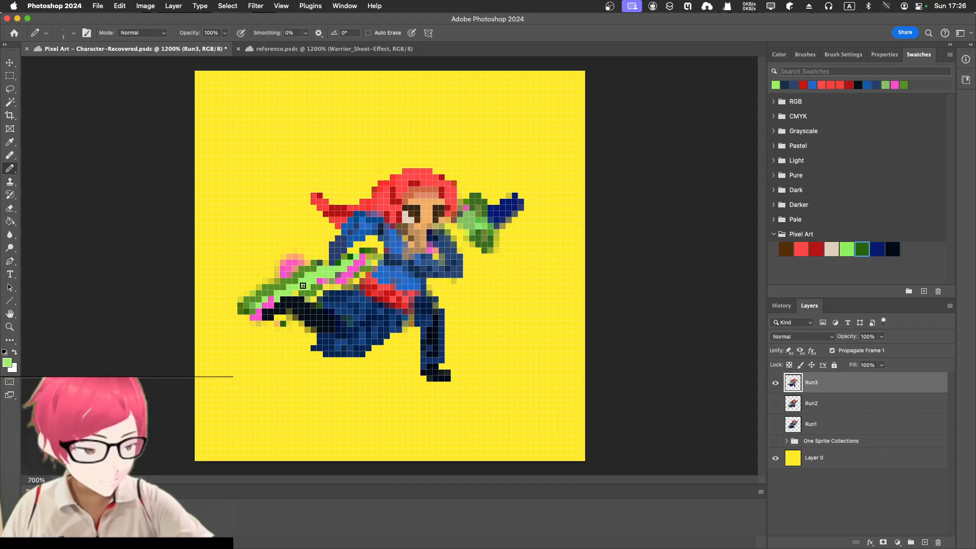
{"action": "left_click_drag", "start_coordinate": [456, 231], "coordinate": [450, 227]}
{"action": "left_click", "coordinate": [456, 234]}
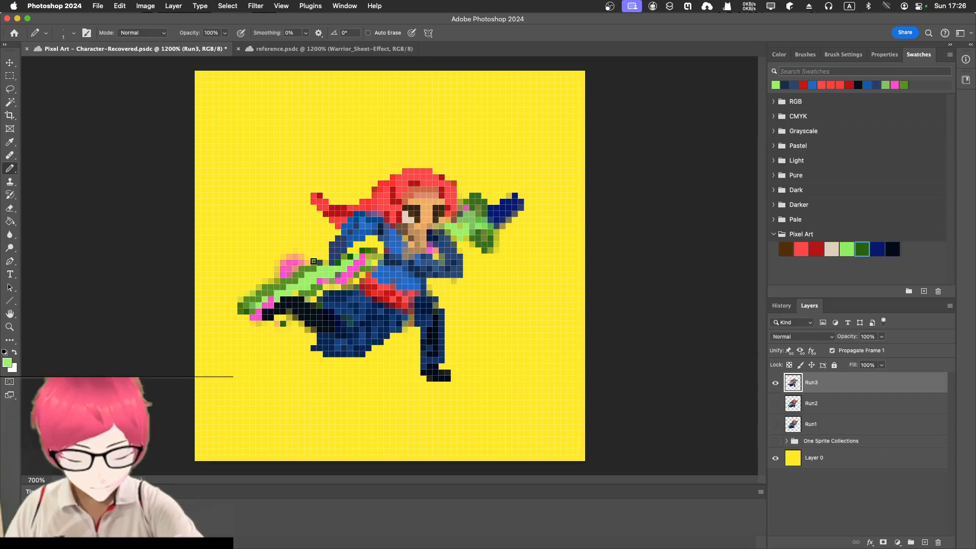
Step: Extend the lower sword section's upper outline toward the chest on Run3 in dark green sampled from its edge
{"action": "key", "text": "i"}
{"action": "left_click", "coordinate": [314, 263]}
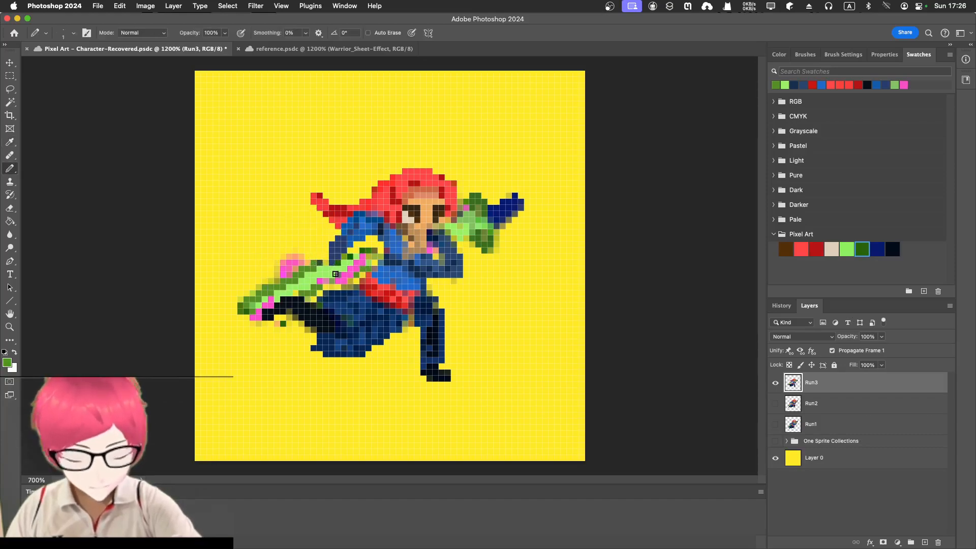
{"action": "key", "text": "b"}
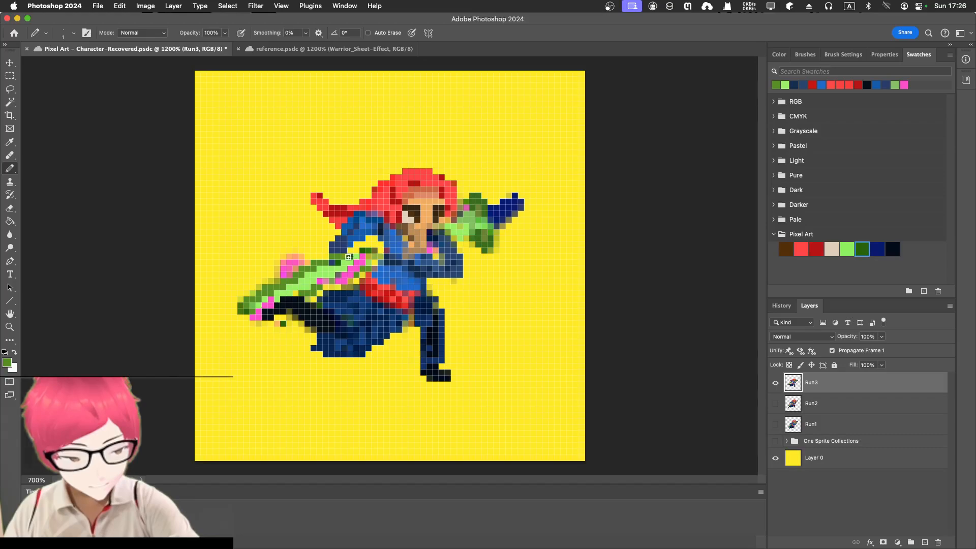
{"action": "left_click_drag", "start_coordinate": [370, 248], "coordinate": [382, 244]}
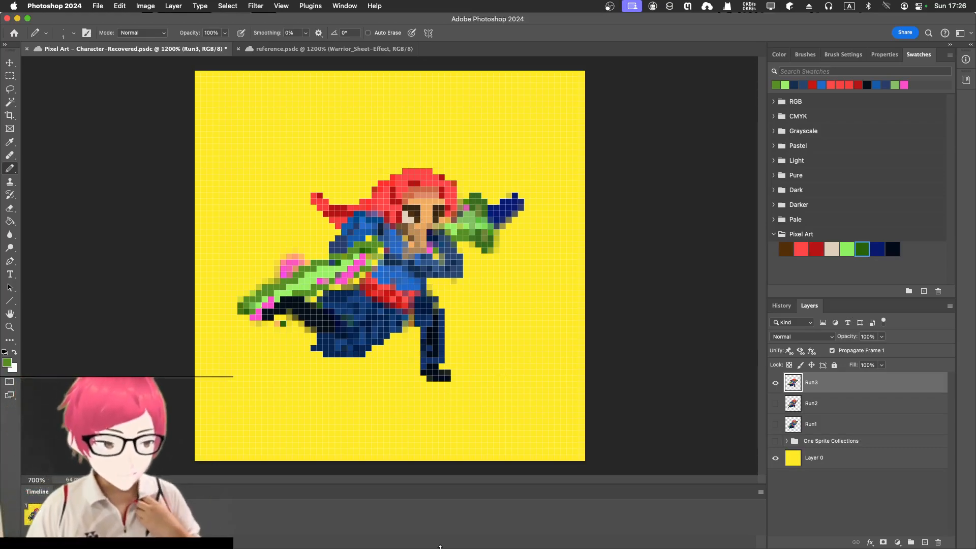
Step: Play the run animation to check the corrected frames, and save the document
{"action": "key", "text": "space"}
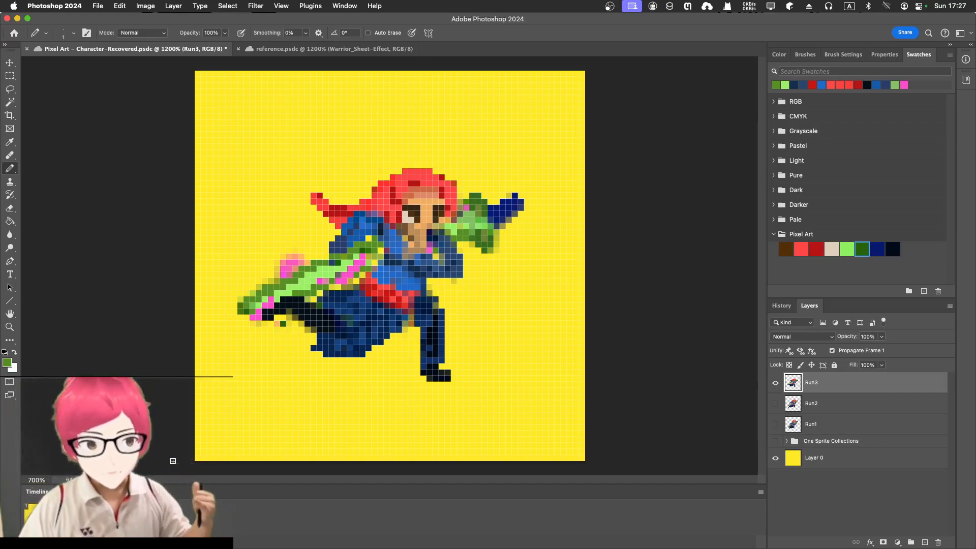
{"action": "key", "text": "super+s"}
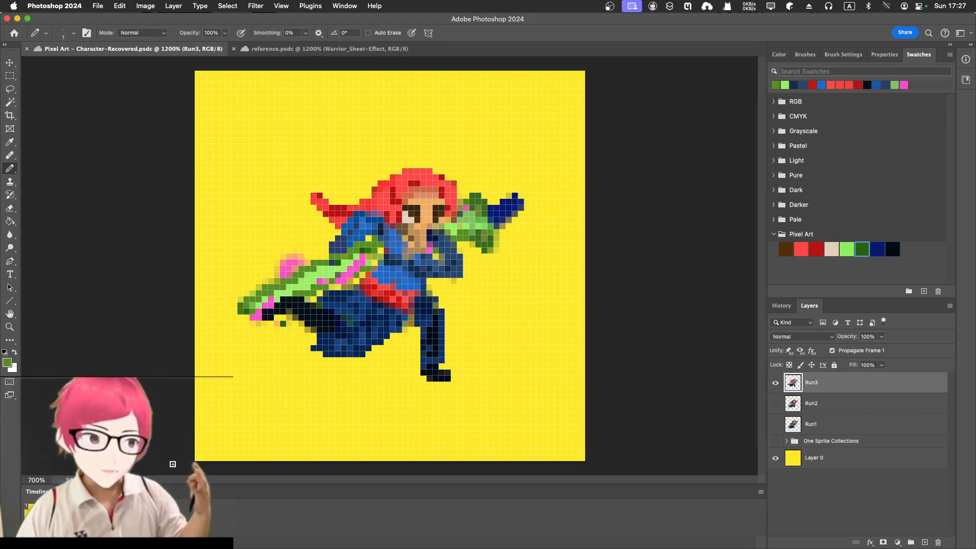